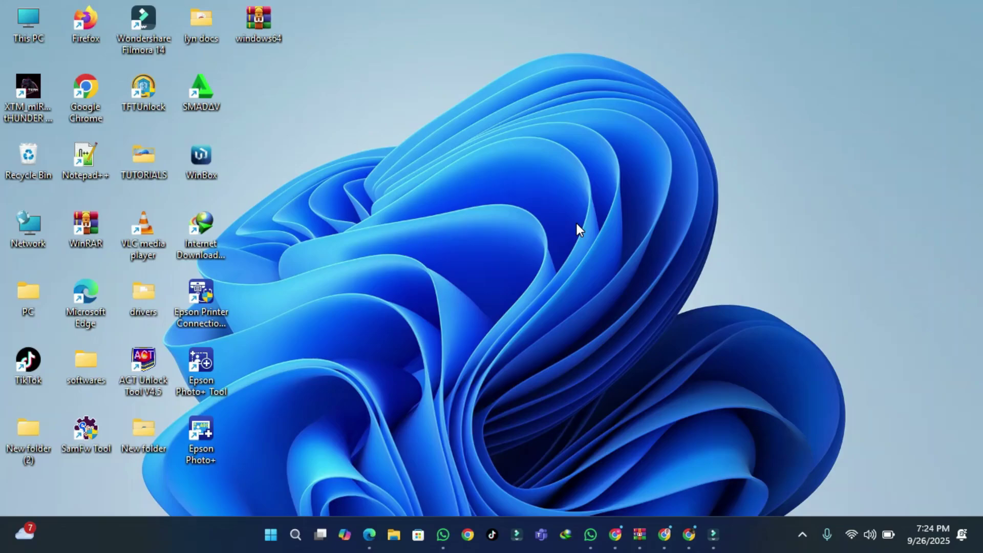
right_click(577, 223)
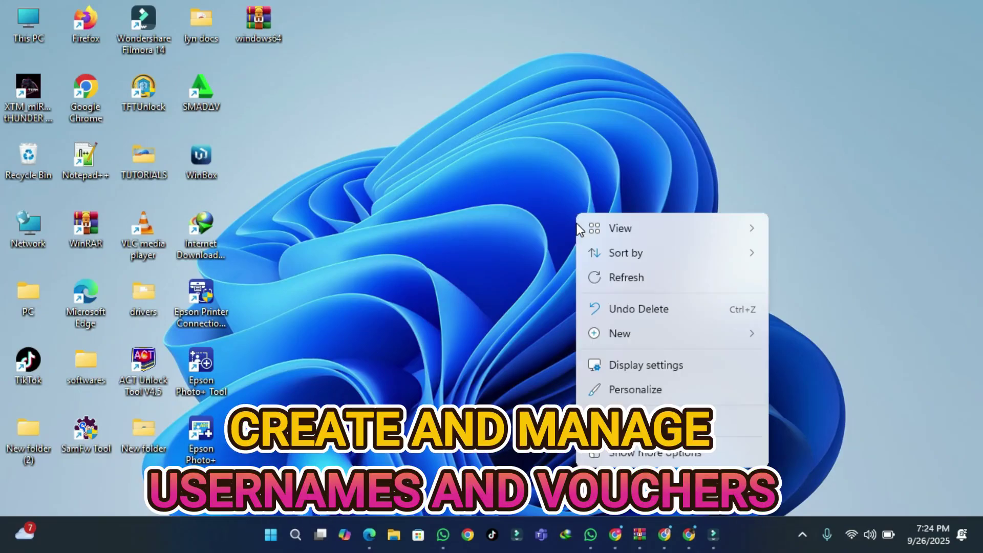
left_click(620, 280)
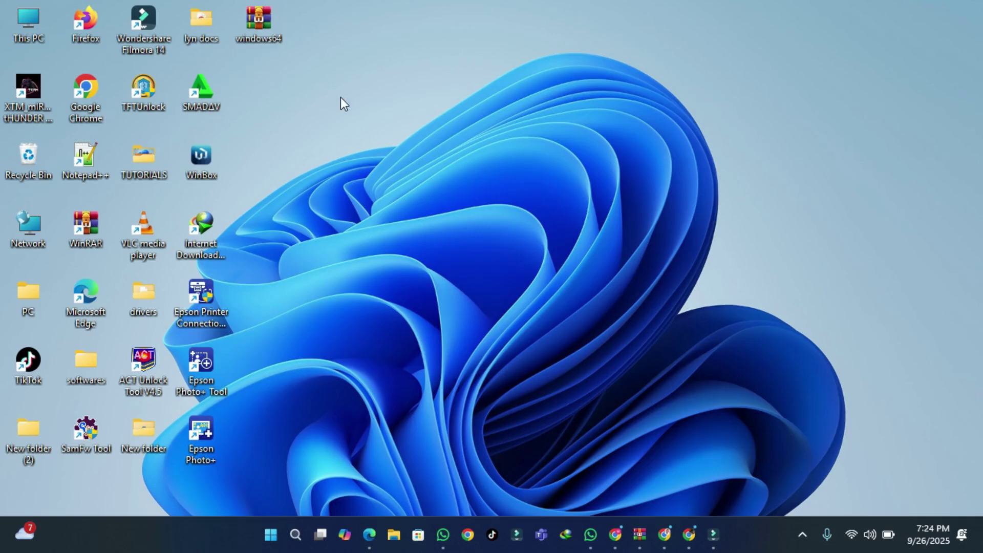
Create a desktop folder named USERMANAGER and place it directly below the windows64 archive
right_click(420, 150)
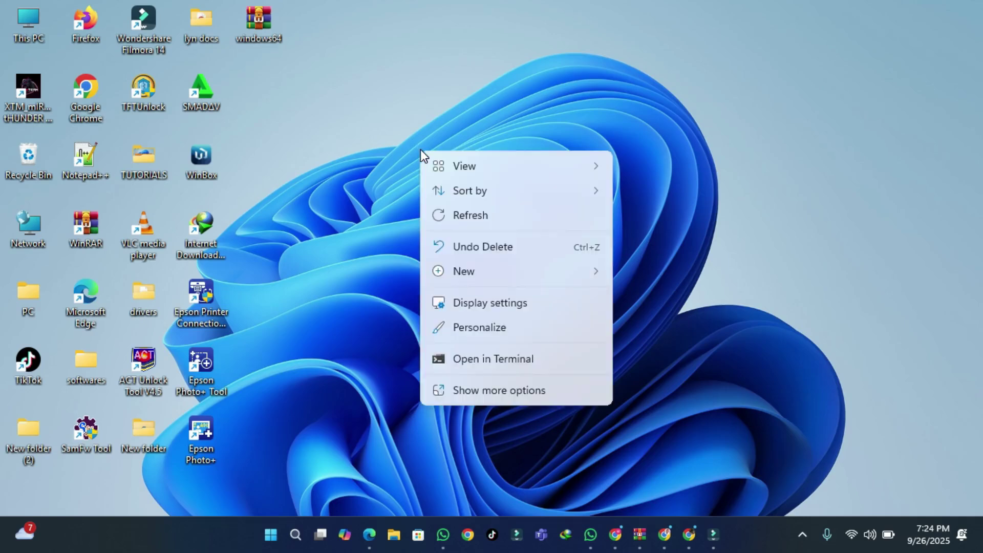
left_click(493, 274)
left_click(701, 16)
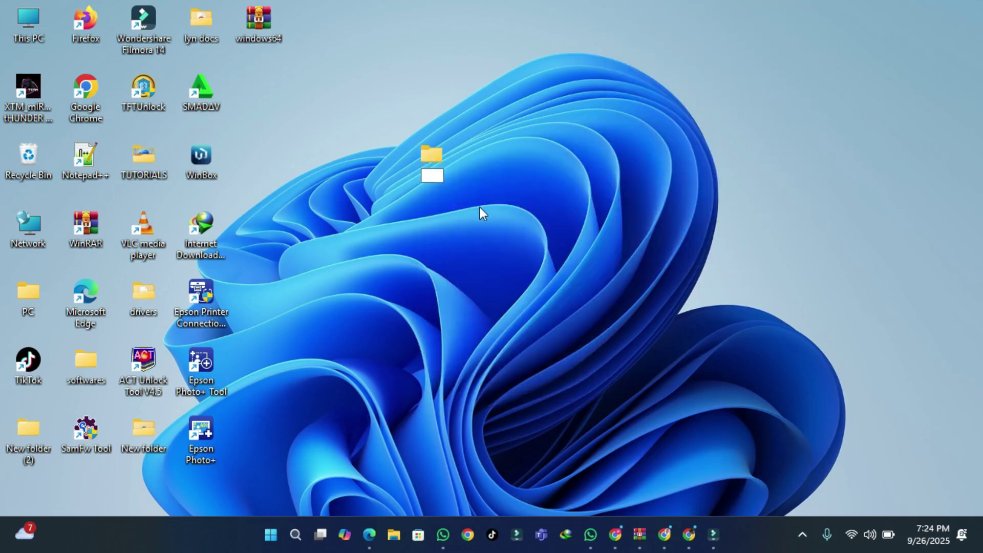
type("USER")
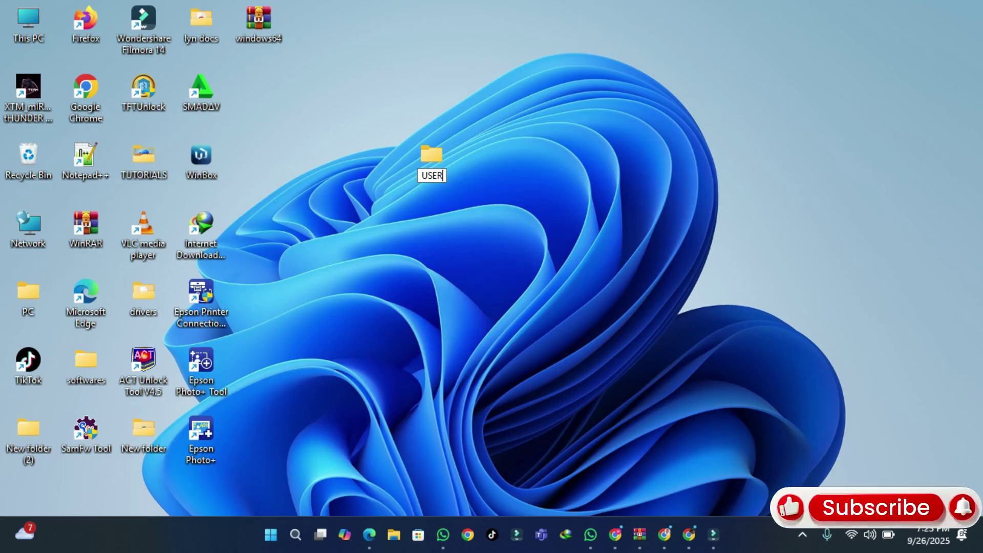
type("MANAGER")
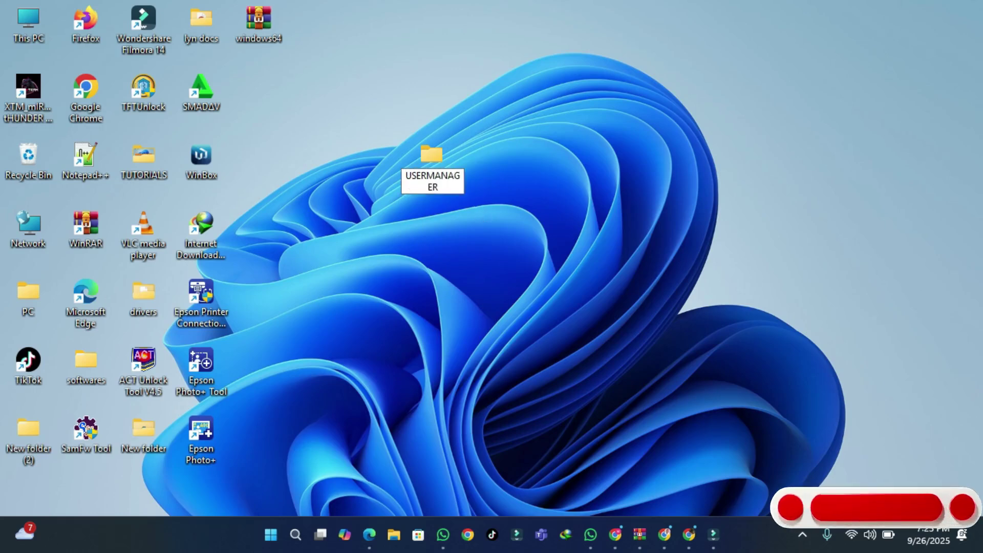
left_click(524, 187)
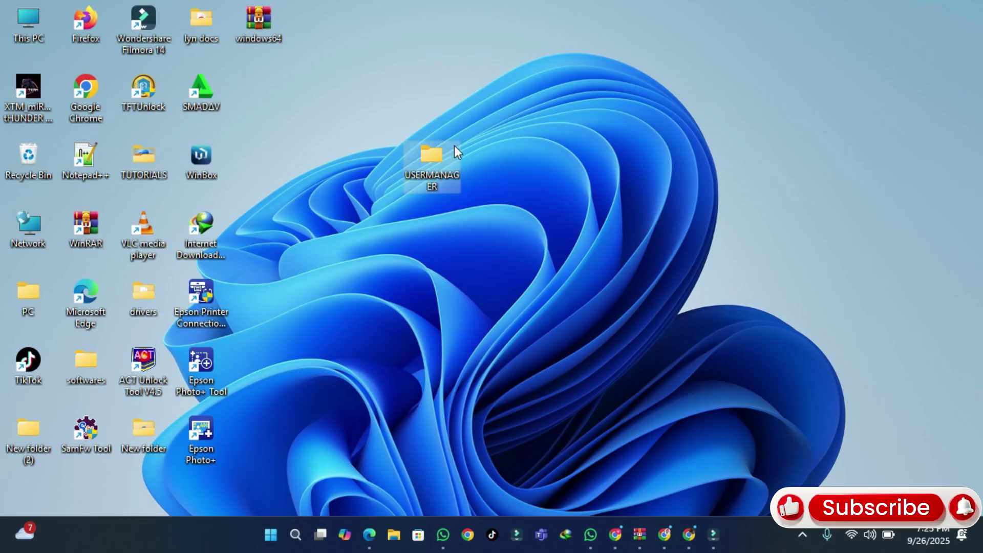
left_click_drag(432, 154, 268, 88)
Open the windows64 archive from the desktop in WinRAR and dismiss the licence purchase notice
left_click(260, 23)
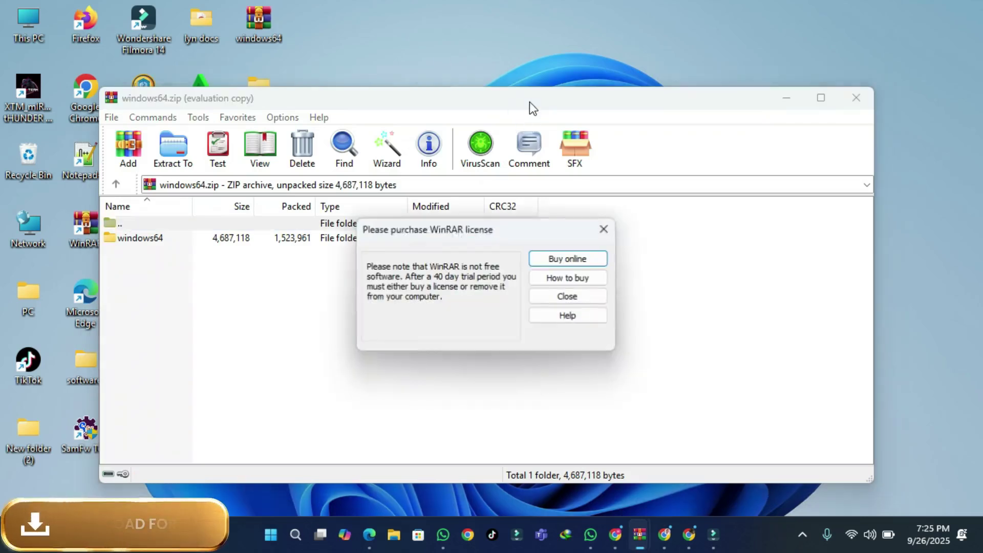
left_click(529, 101)
left_click(604, 229)
left_click(635, 97)
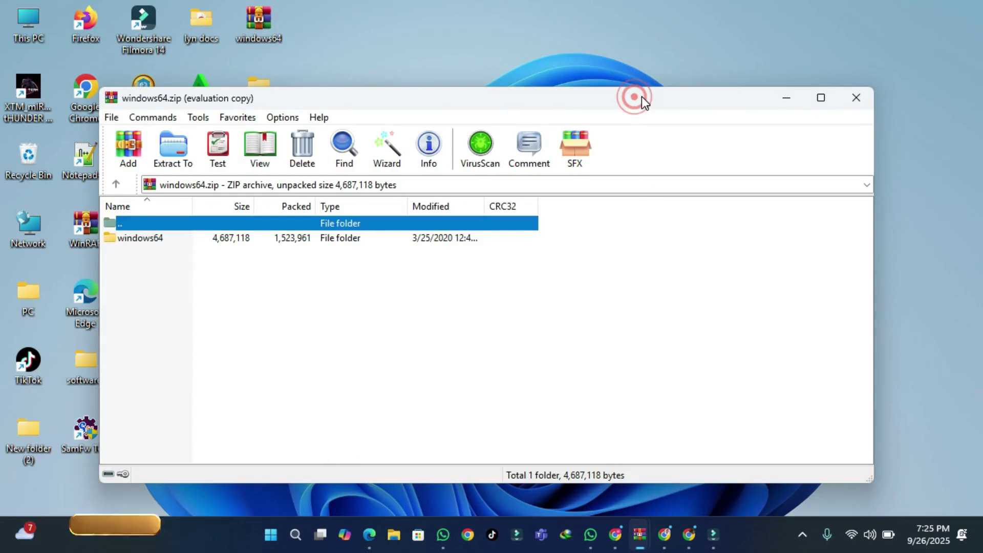
left_click_drag(641, 96, 658, 94)
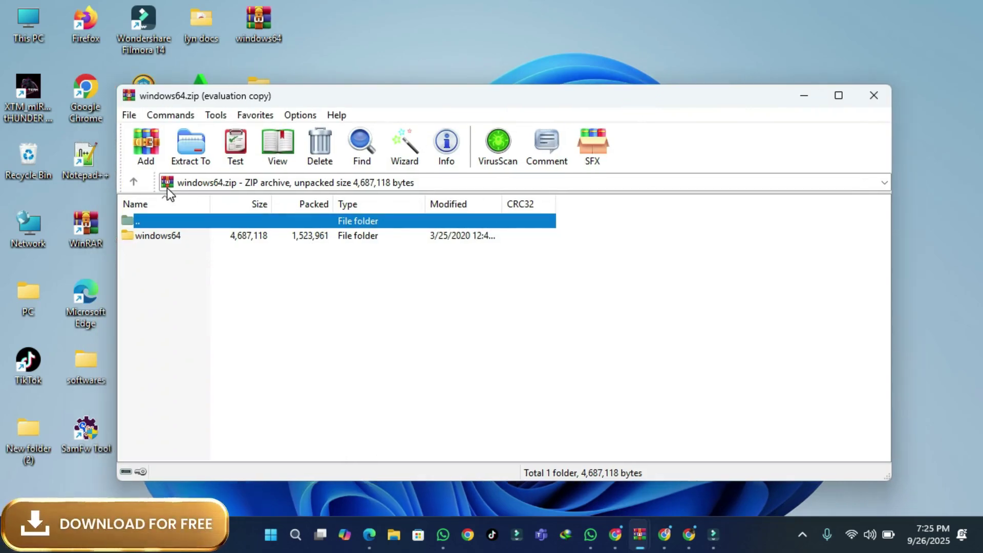
Extract the windows64 folder into the USERMANAGER folder on the desktop and close the archive
left_click(199, 235)
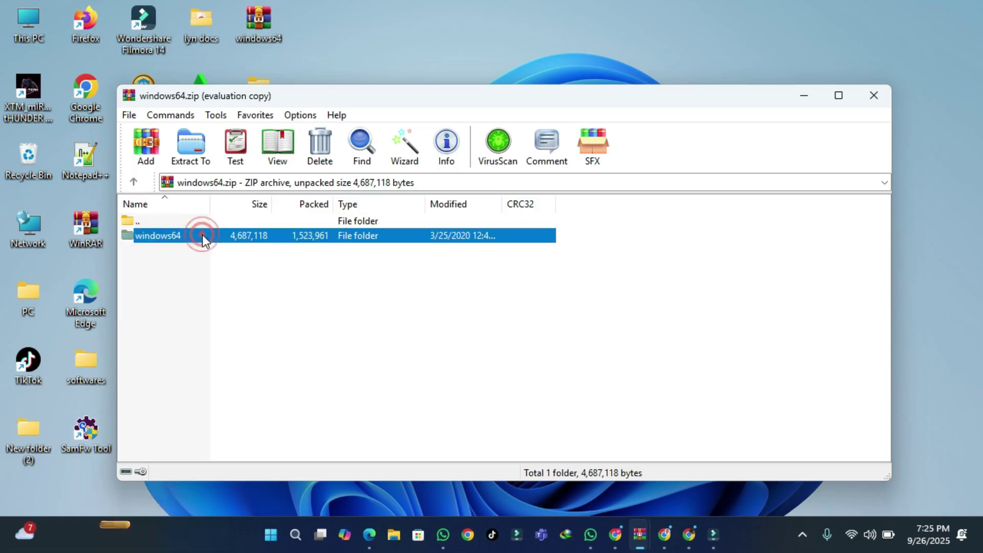
left_click(204, 155)
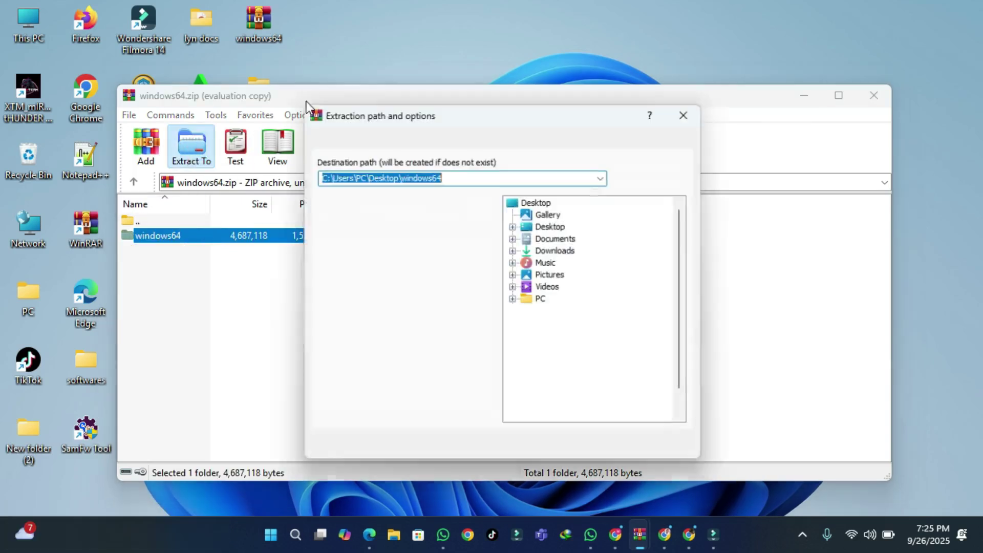
left_click(514, 226)
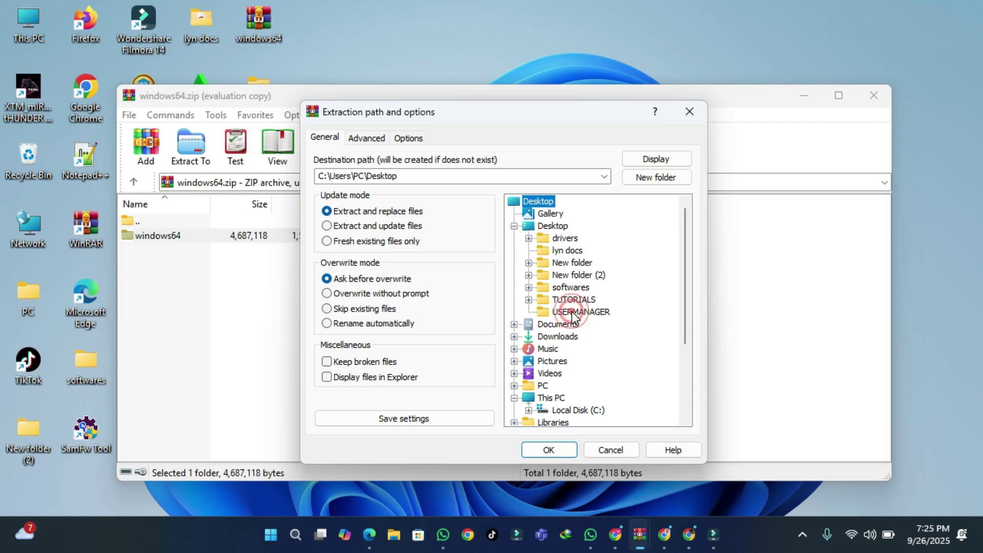
left_click(575, 314)
left_click(547, 450)
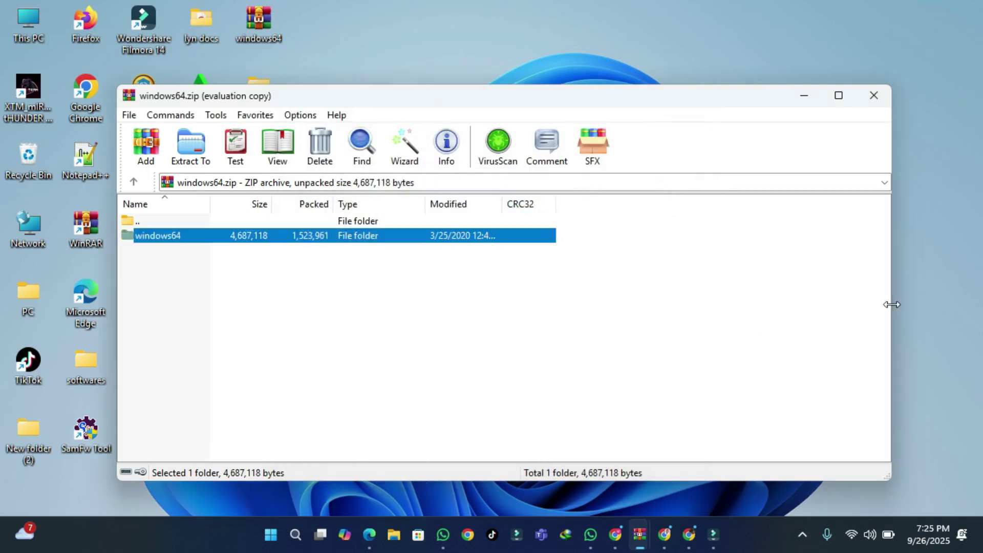
left_click(881, 96)
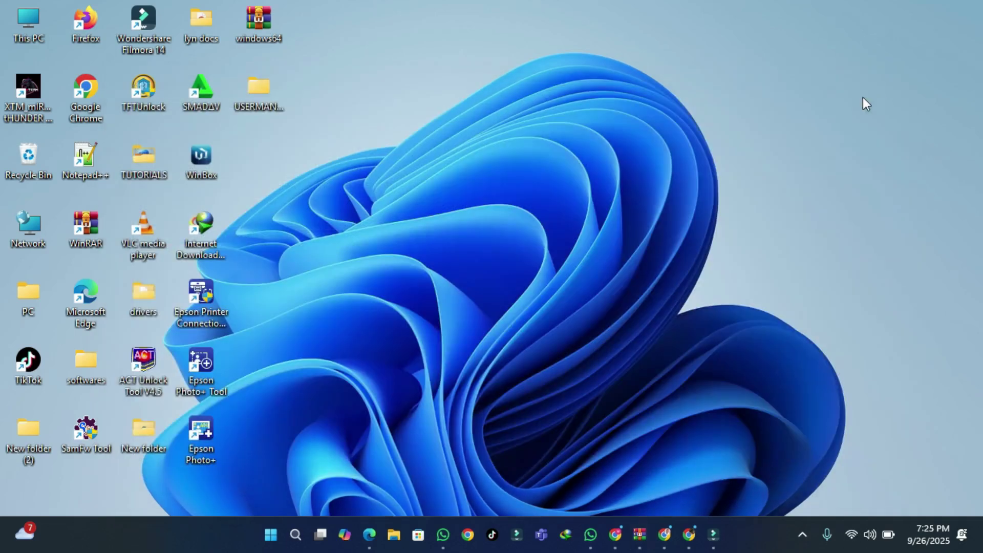
Run the theuserman application from the windows64 folder inside USERMANAGER and close the folder window
double_click(256, 93)
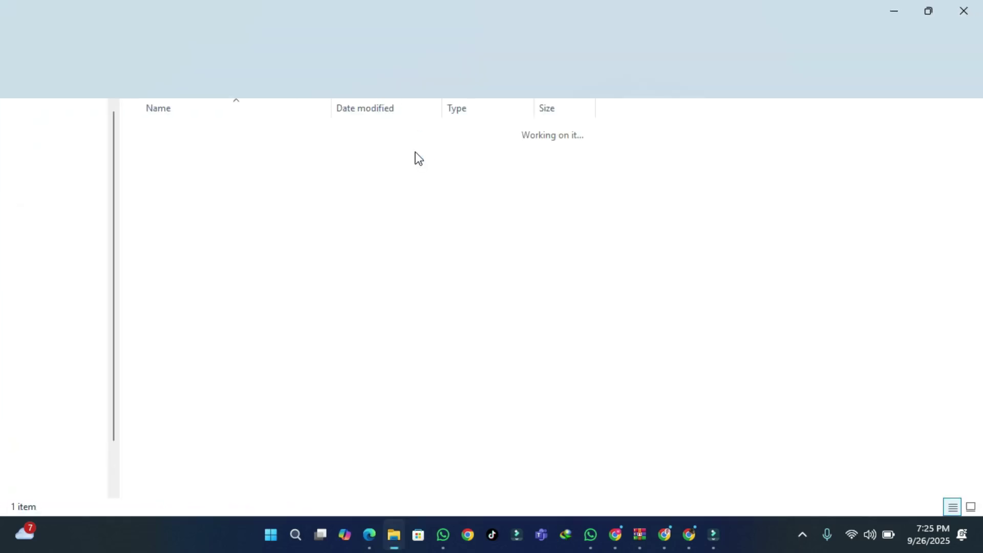
left_click(364, 132)
double_click(364, 132)
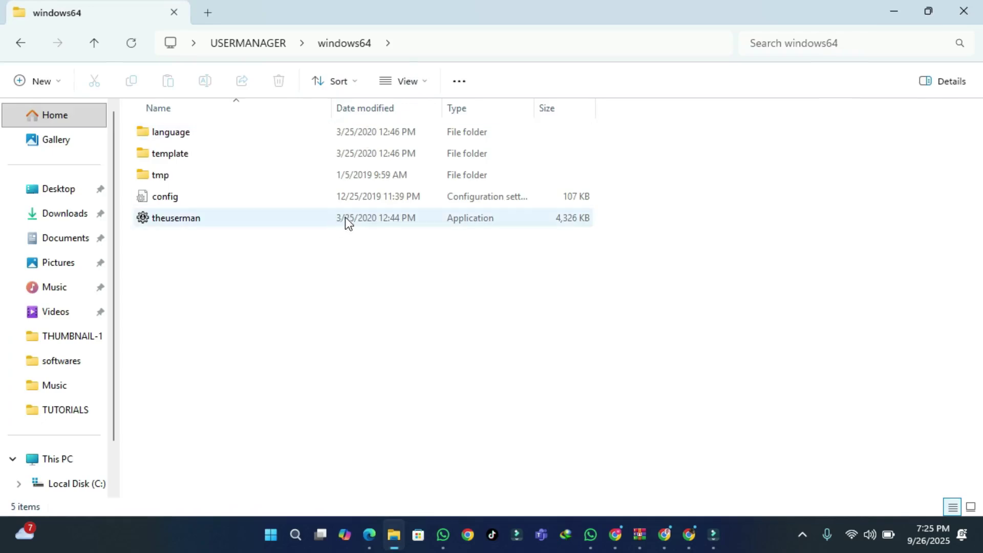
mouse_move(327, 216)
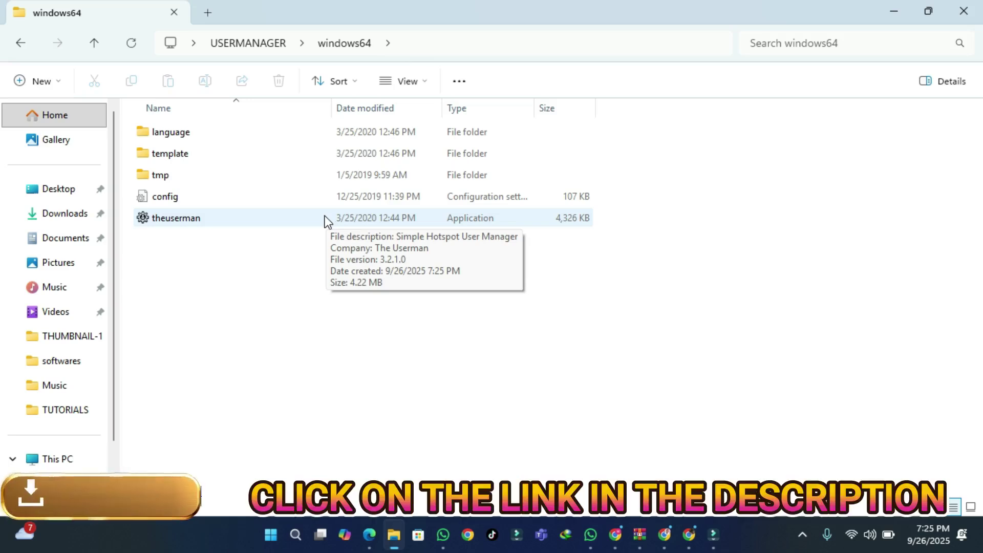
left_click(310, 218)
double_click(310, 217)
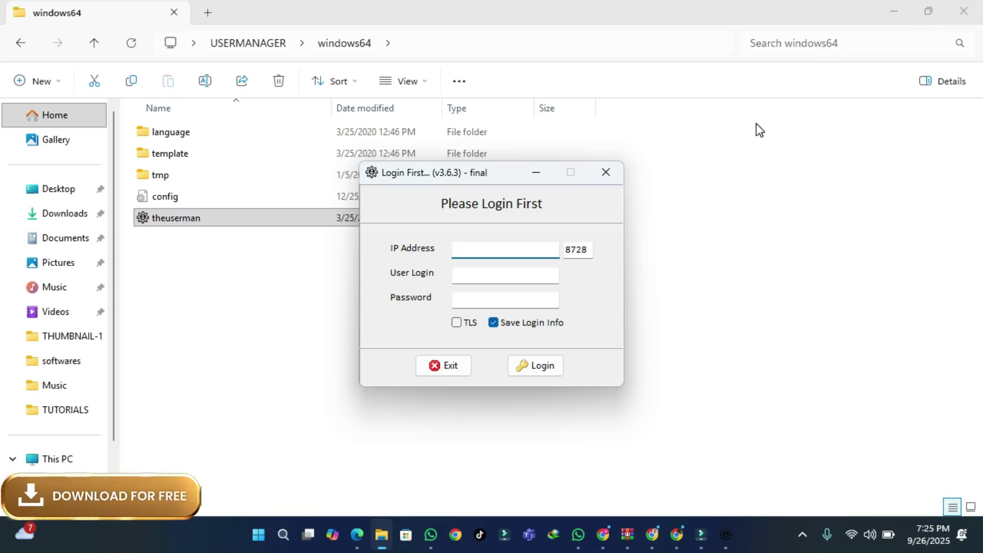
left_click(966, 12)
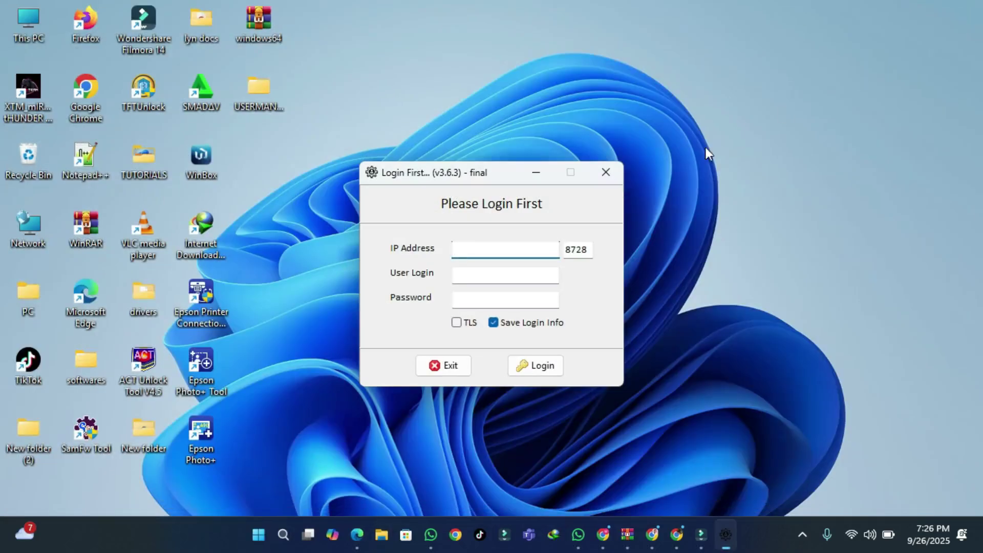
Open WinBox and arrange it and the Userman login window so the login fields of both are visible
left_click_drag(479, 173, 758, 127)
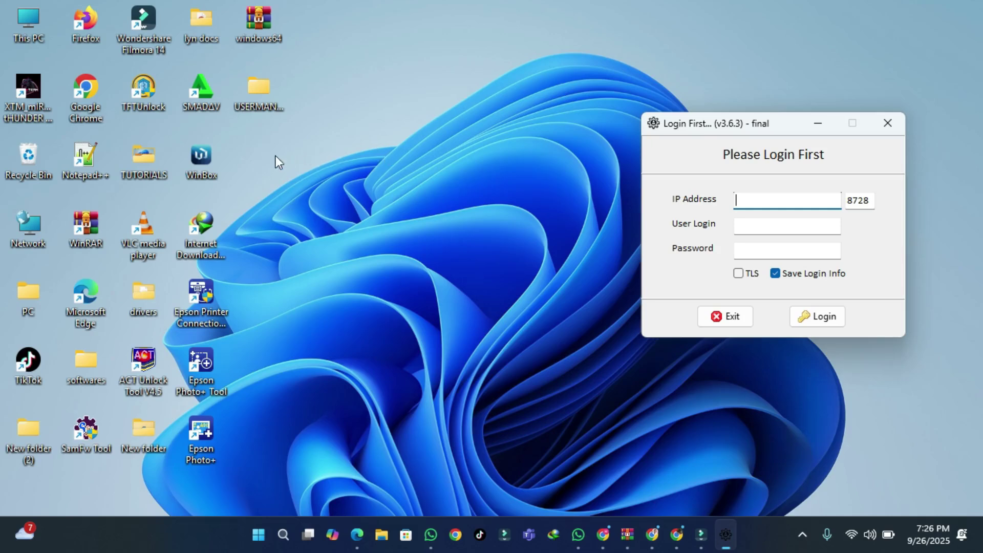
double_click(199, 163)
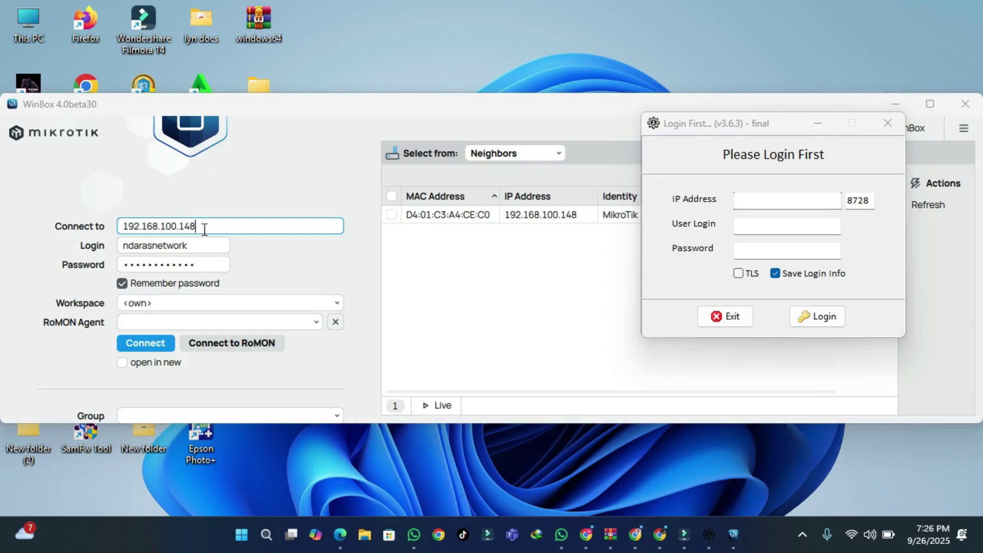
left_click_drag(209, 228, 130, 229)
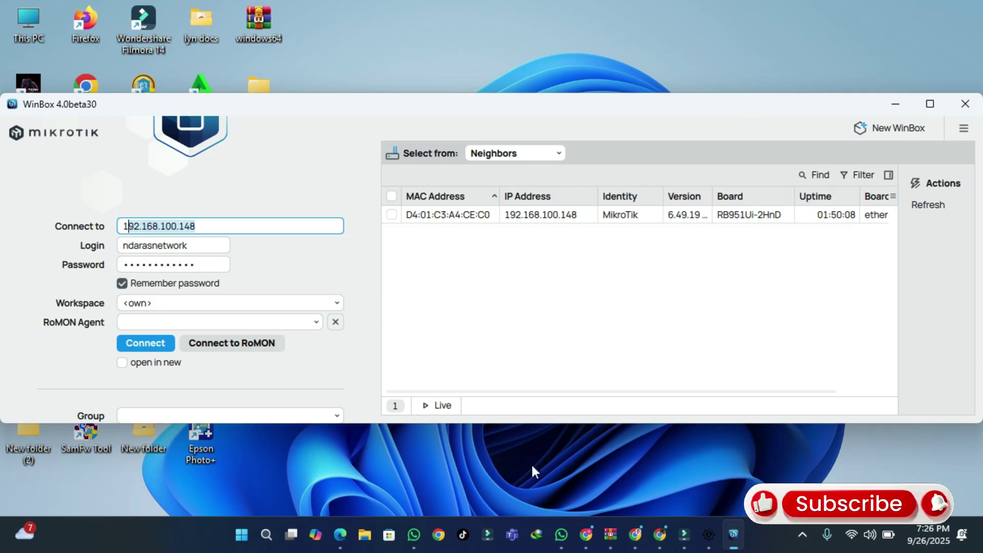
left_click(710, 536)
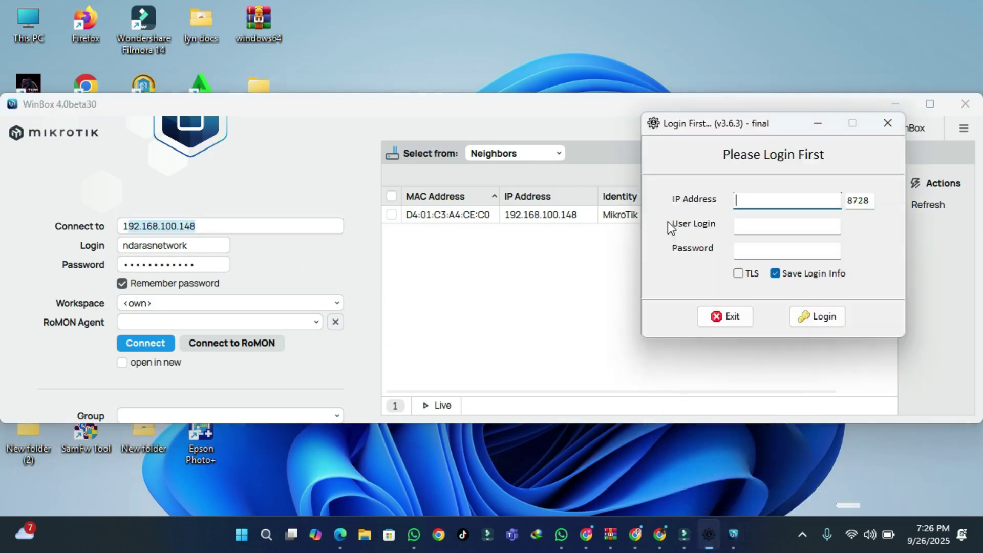
left_click(539, 115)
left_click_drag(540, 115, 622, 263)
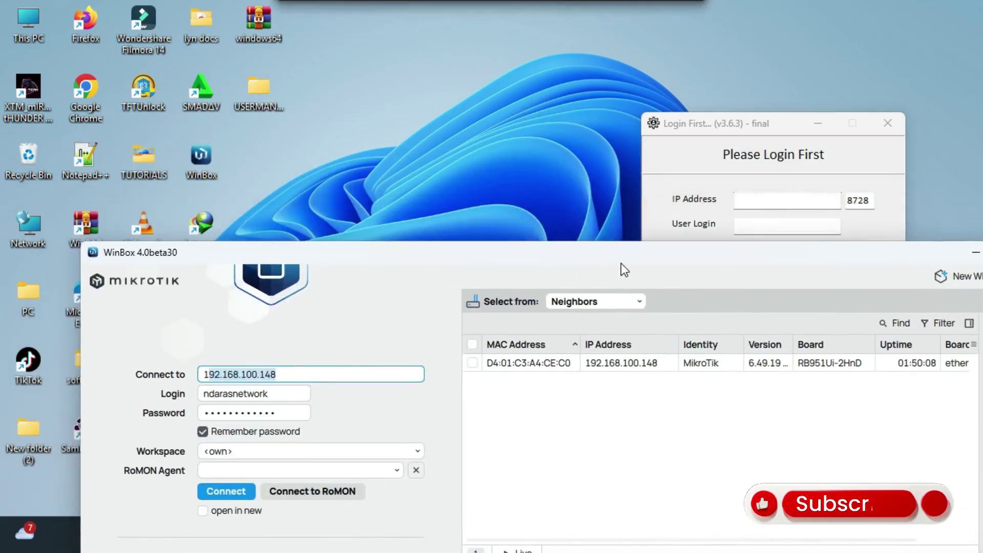
left_click_drag(717, 127, 494, 16)
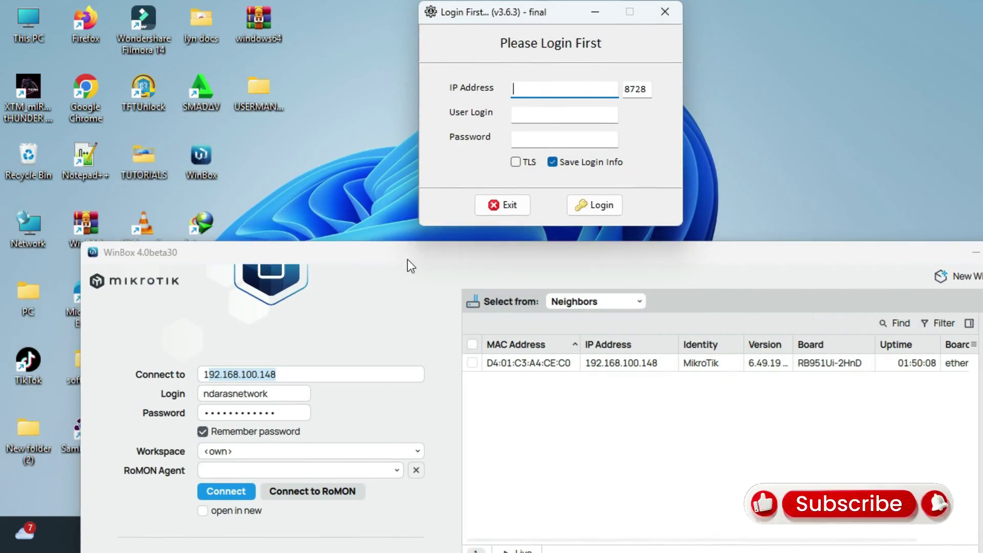
Copy the router address 192.168.100.148 and the login name from WinBox into the IP Address and User Login fields of the Userman login window
left_click_drag(300, 374, 210, 376)
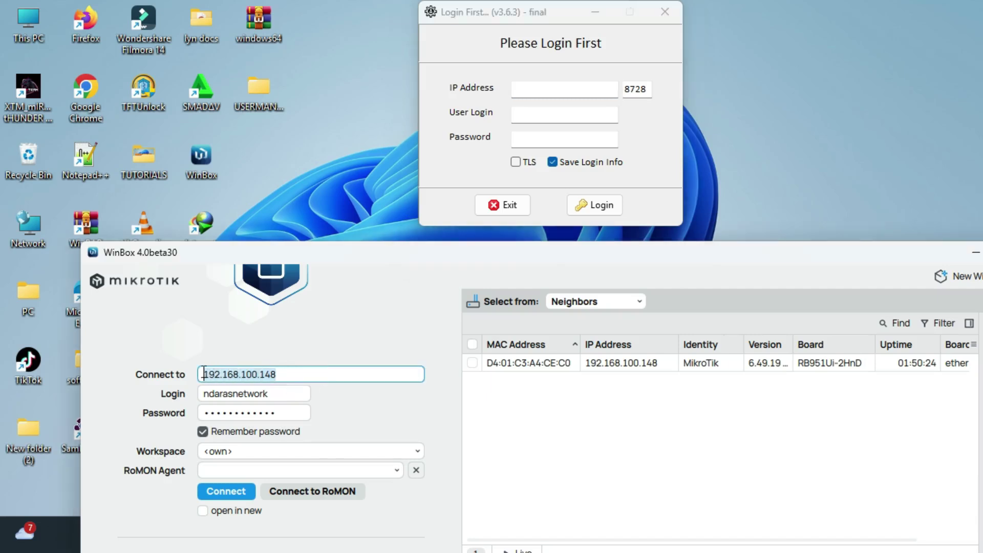
left_click(550, 92)
type("192.168.100.148")
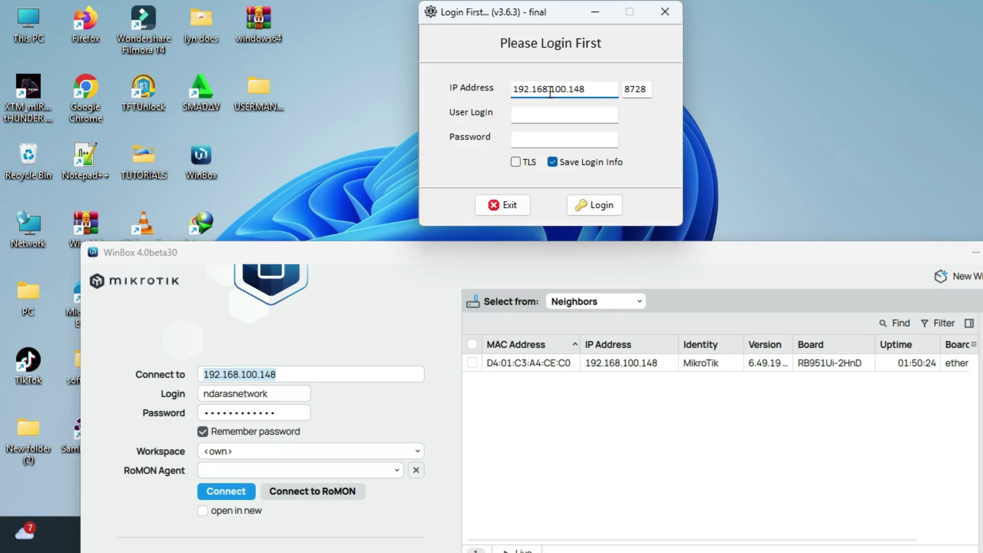
left_click_drag(276, 396, 203, 393)
key("ctrl+c")
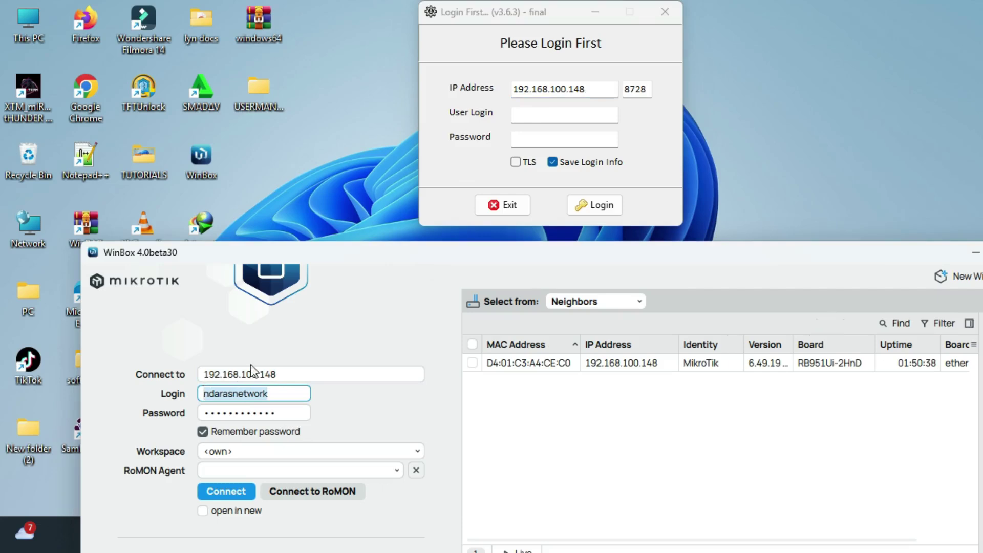
left_click(544, 113)
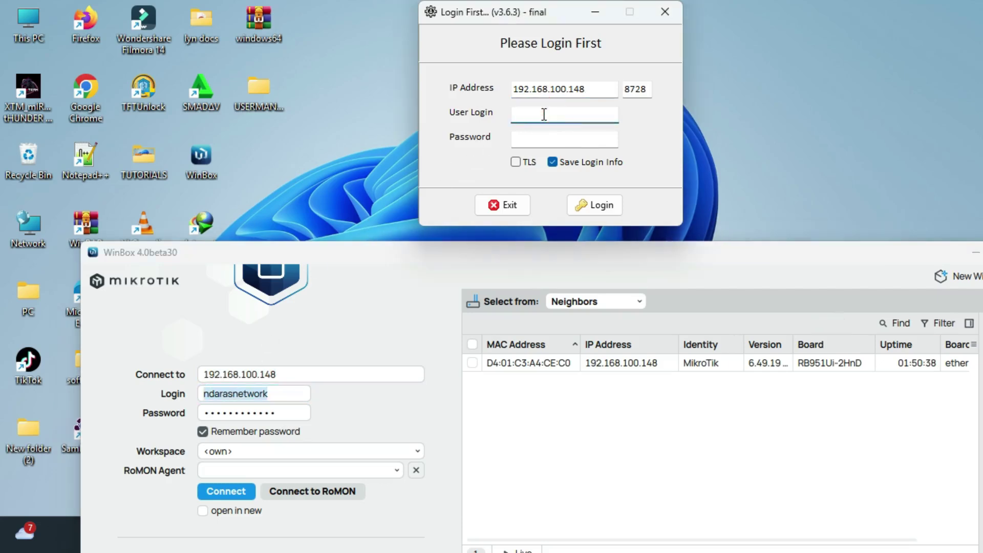
key("ctrl+v")
Enter the router account password in the Password field of the Userman login window
left_click(544, 143)
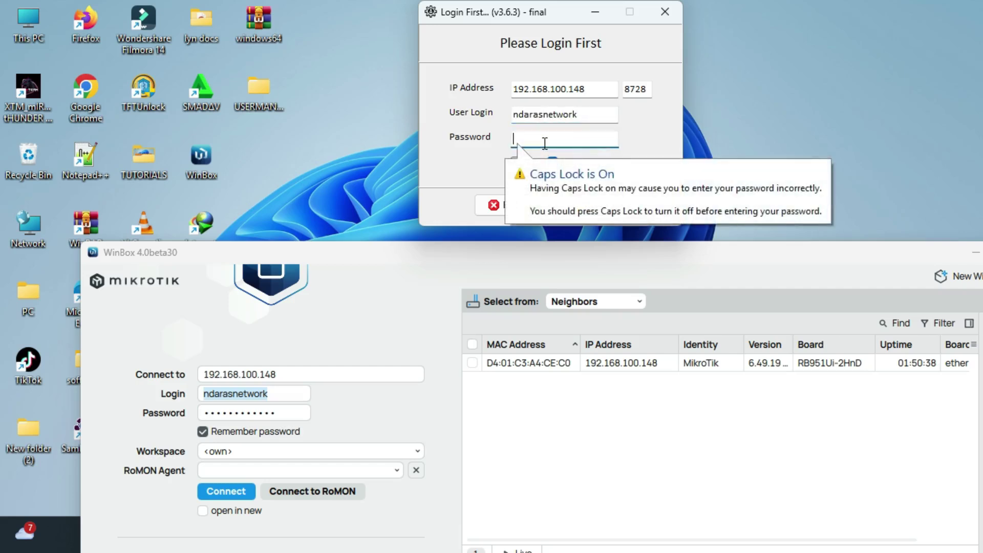
key("Caps_Lock")
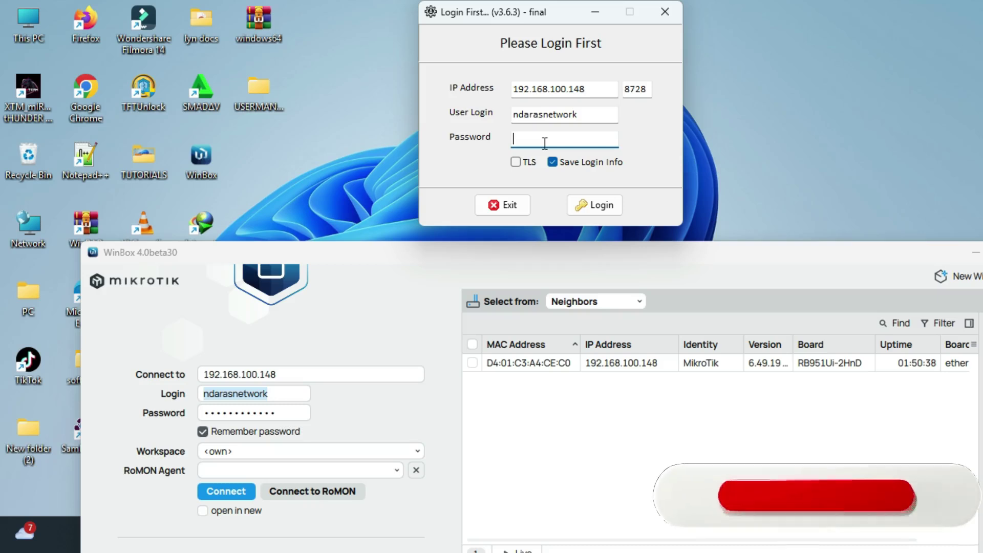
key("Caps_Lock")
type("*")
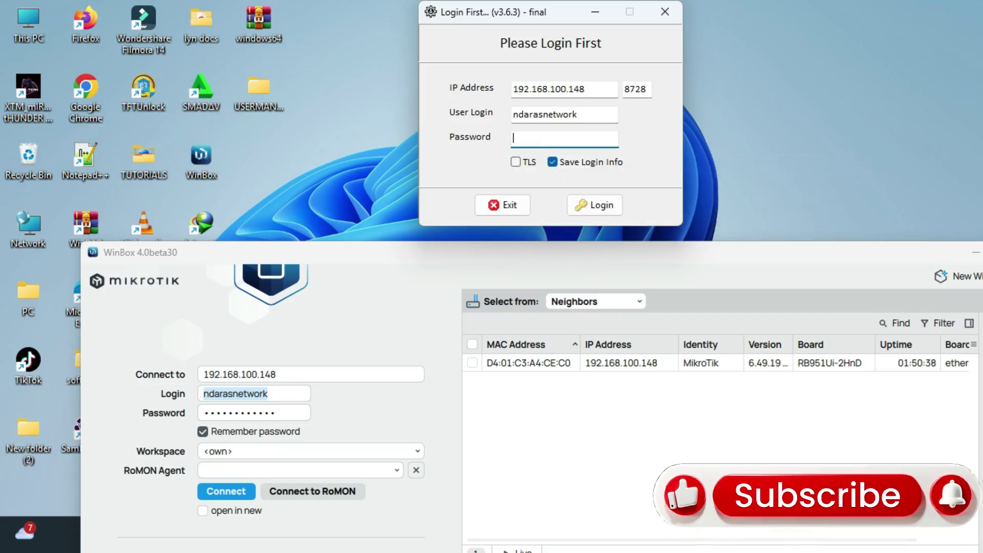
type("********")
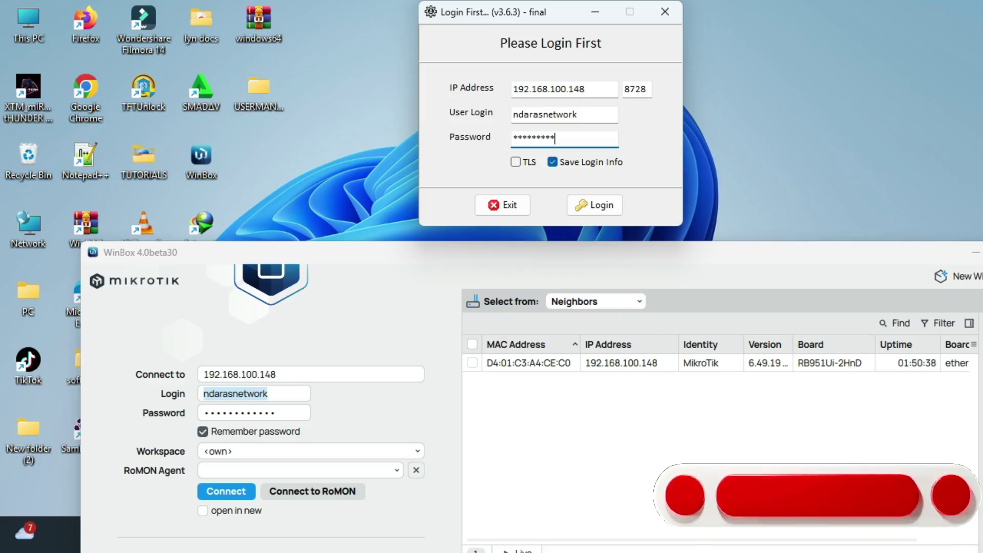
type("***")
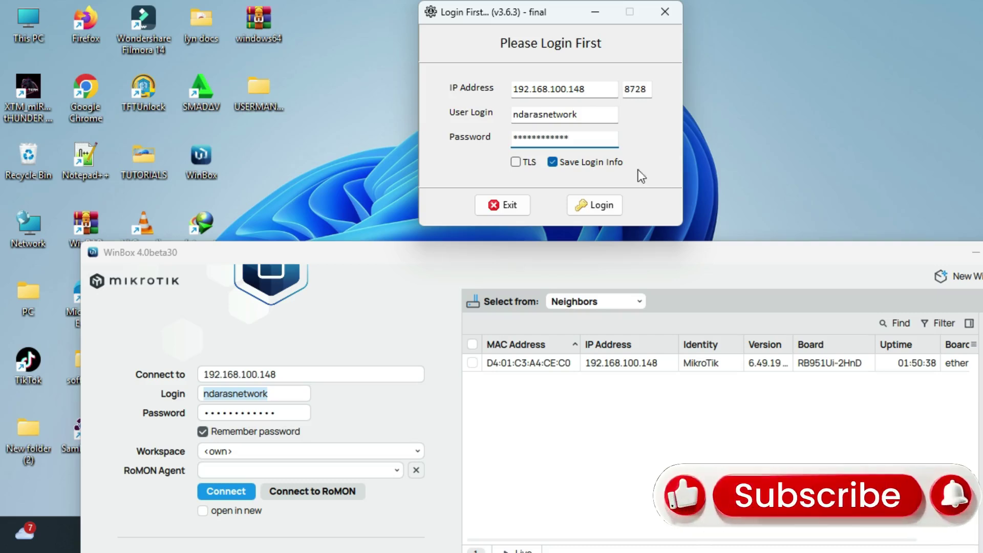
Log in to the router with the entered details and close WinBox
left_click(603, 205)
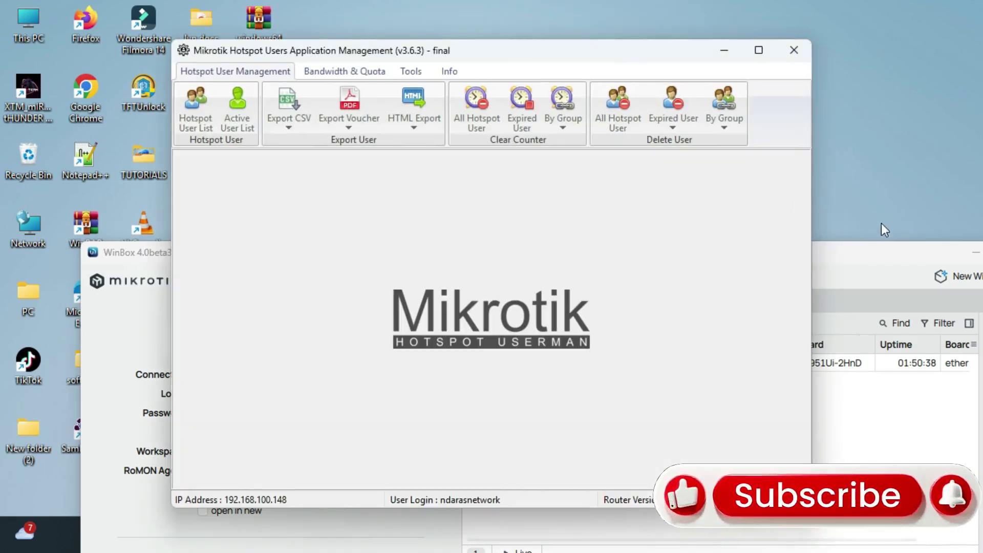
left_click(890, 254)
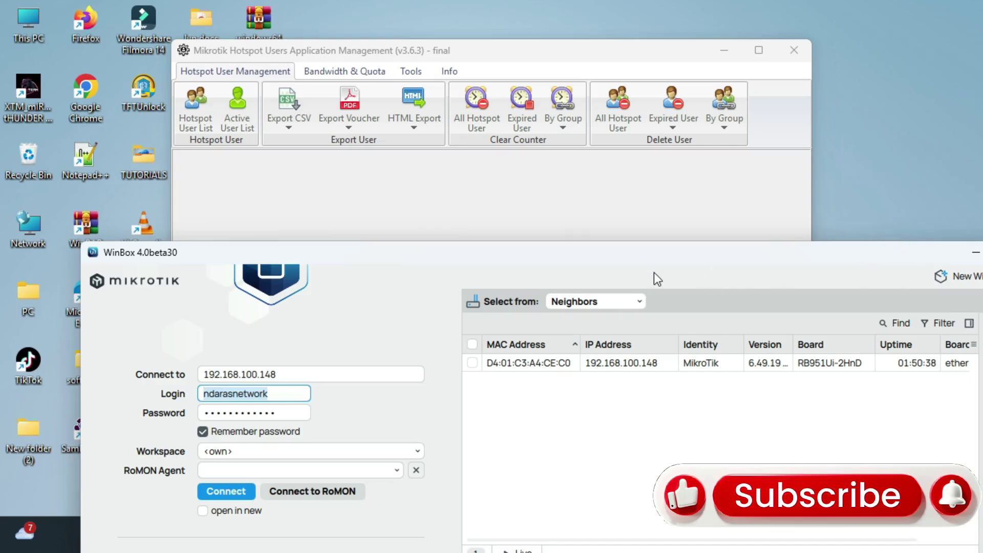
left_click_drag(672, 259, 659, 262)
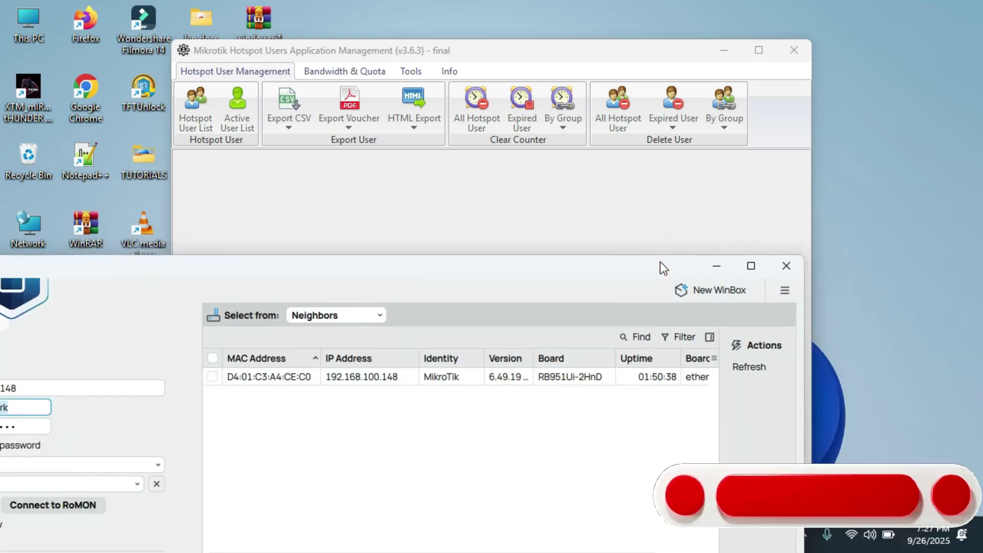
left_click(797, 270)
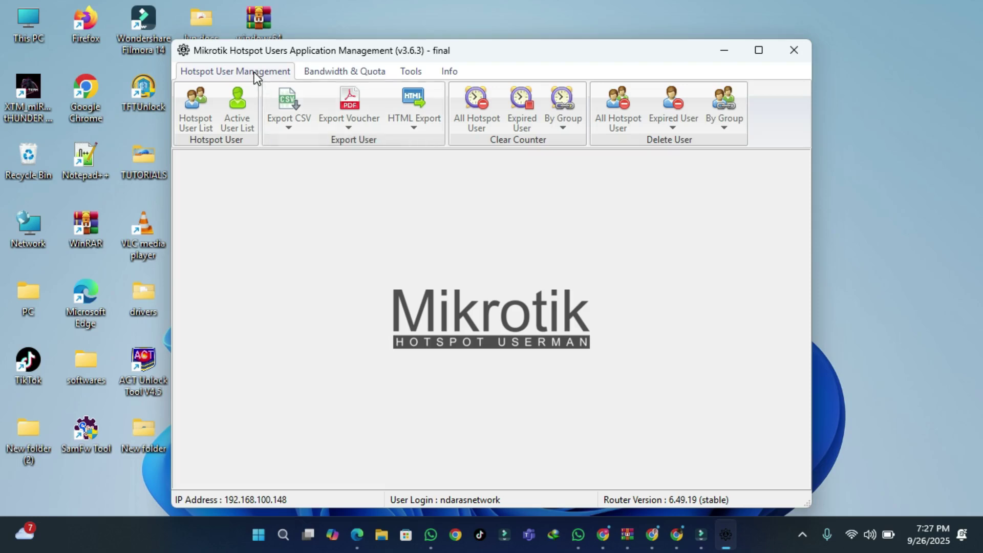
left_click(351, 70)
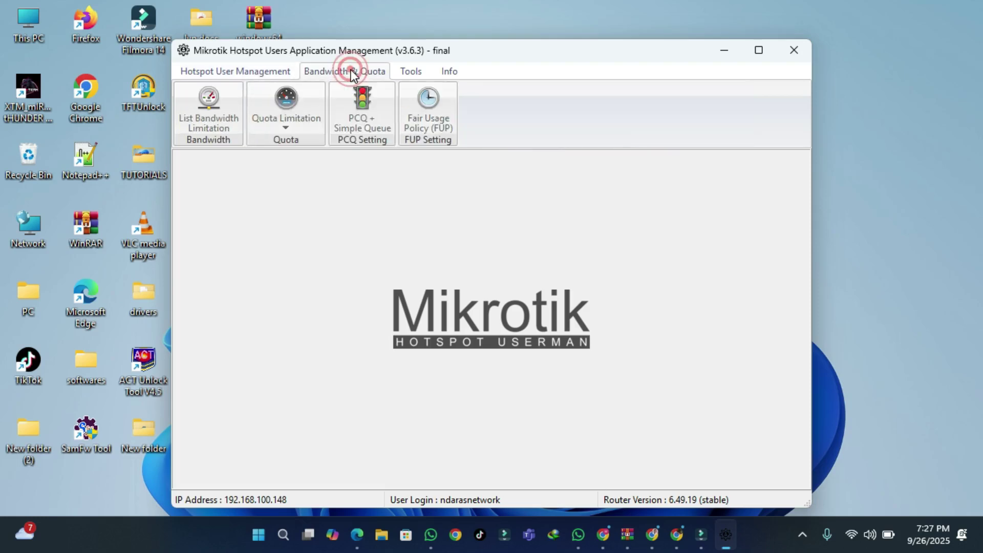
left_click(418, 76)
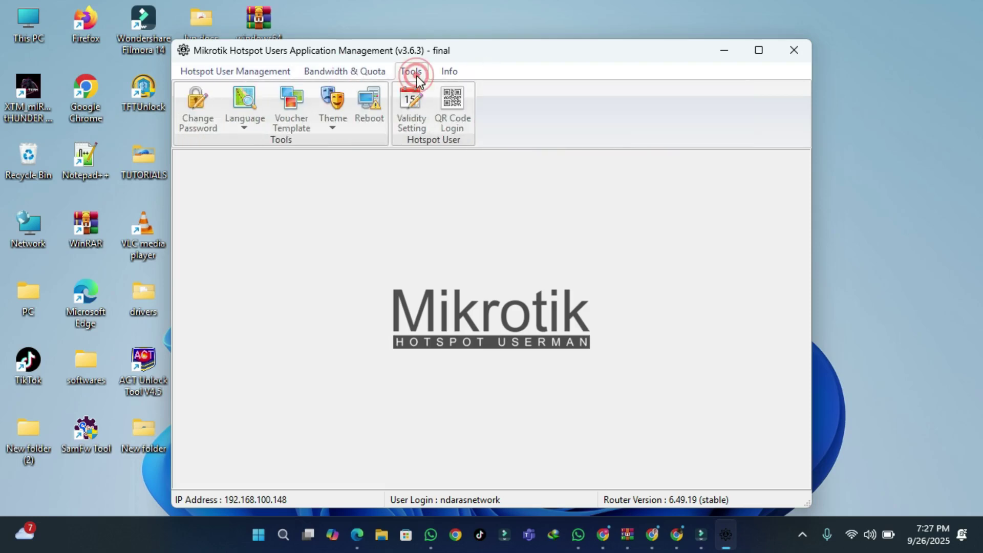
left_click(191, 74)
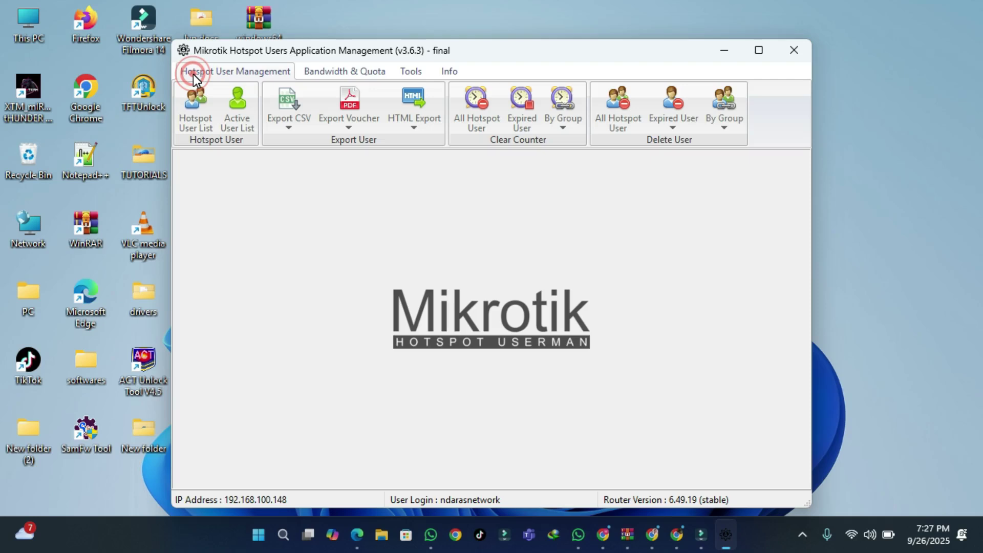
Open the list of hotspot users and maximize the application window
left_click(204, 118)
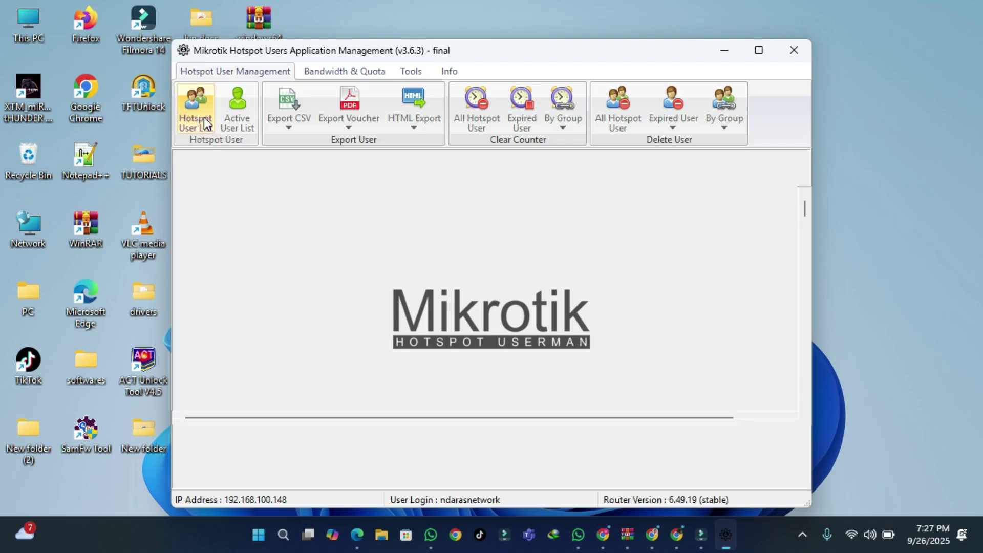
left_click(758, 49)
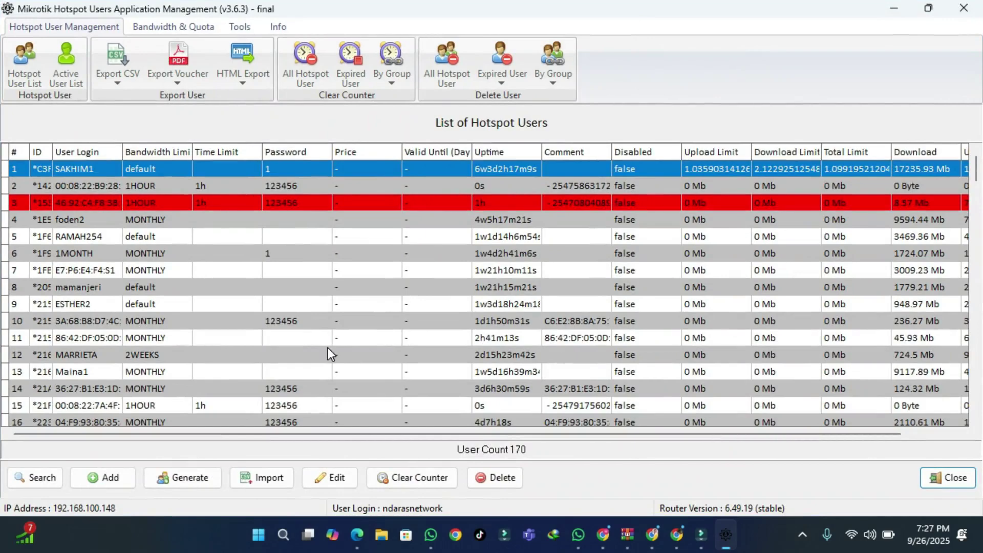
Start a new hotspot user on hotspot server all with login name tt1 and enter the user's password
left_click(102, 488)
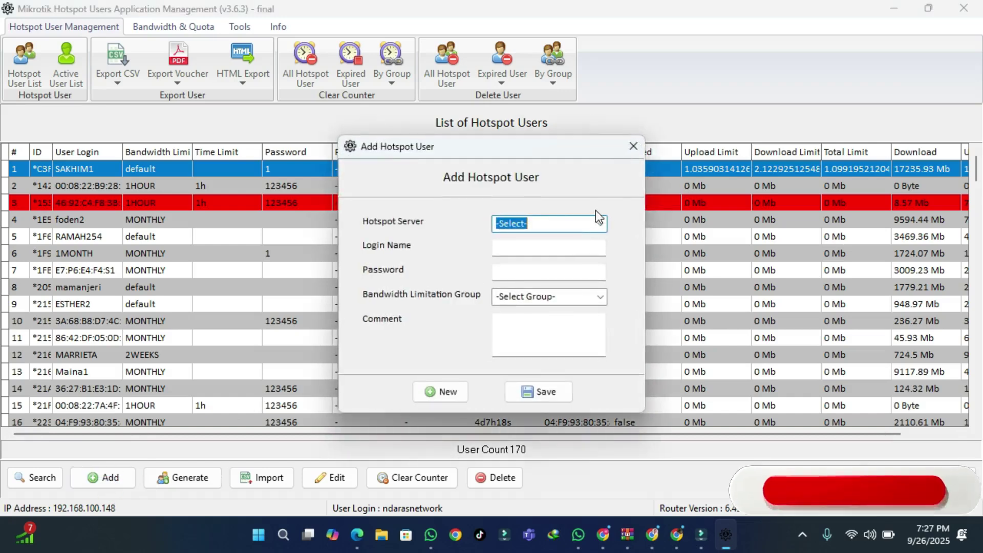
left_click(600, 224)
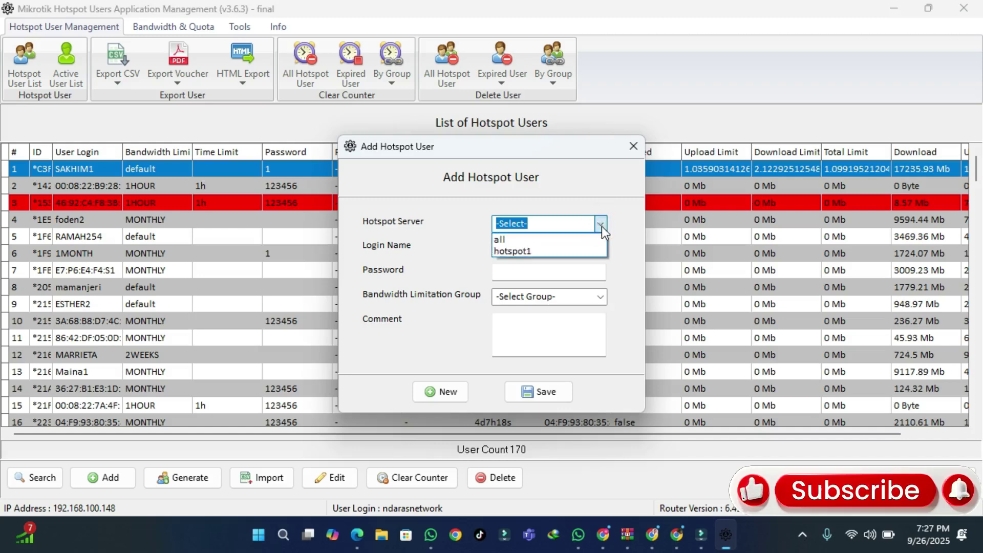
left_click(565, 238)
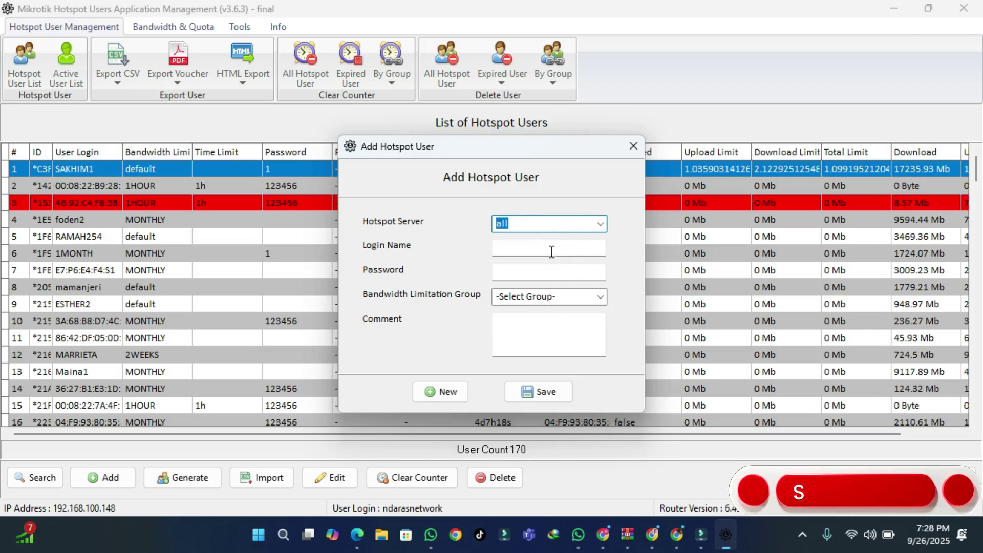
left_click(552, 252)
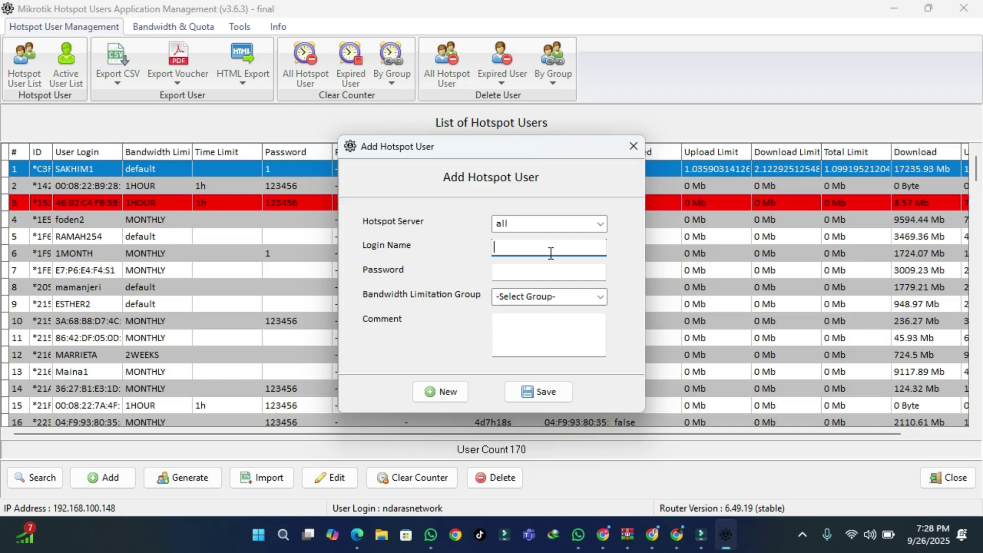
type("tt1")
left_click(541, 274)
type("1")
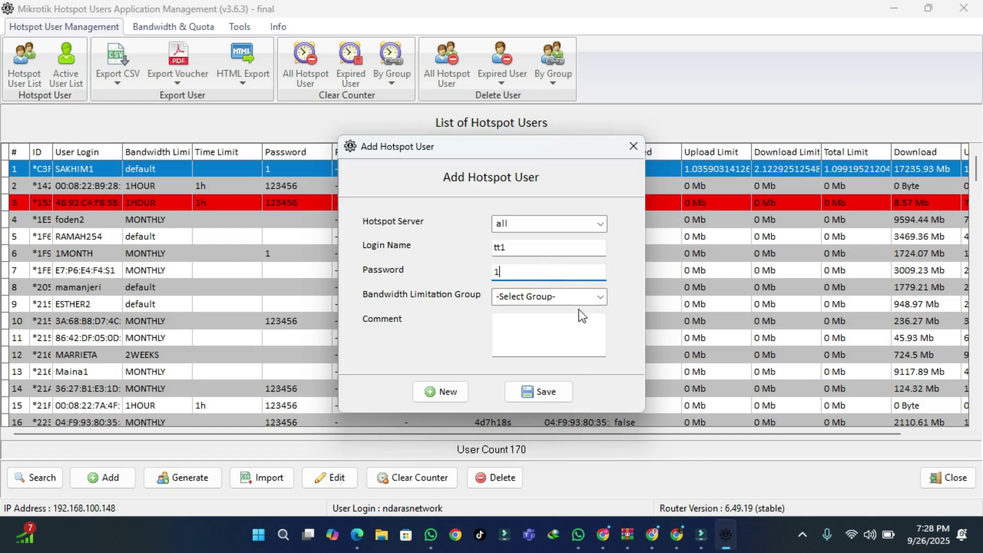
Assign the new user to the 1HOUR bandwidth group with comment "1 hour", save it and close the Add Hotspot User dialog
left_click(584, 297)
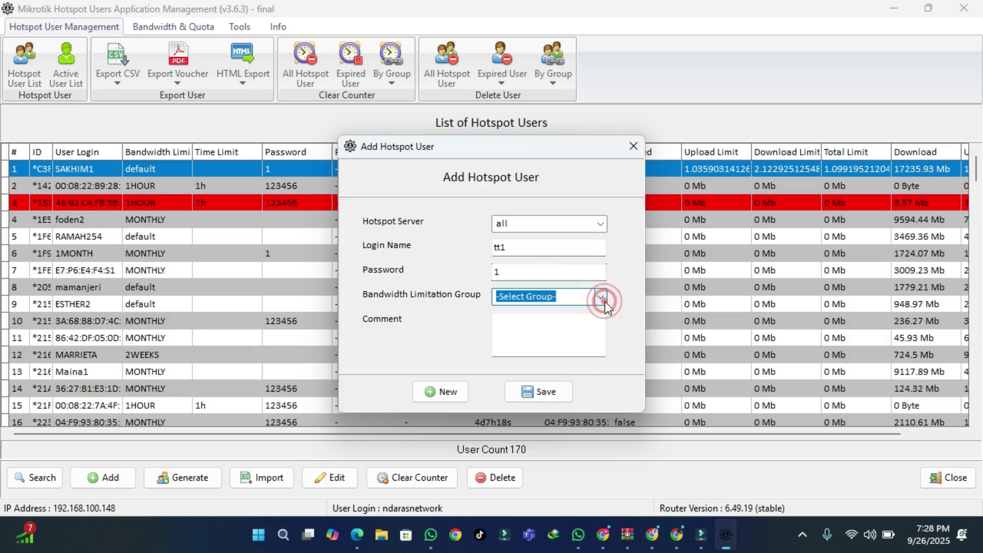
left_click(605, 302)
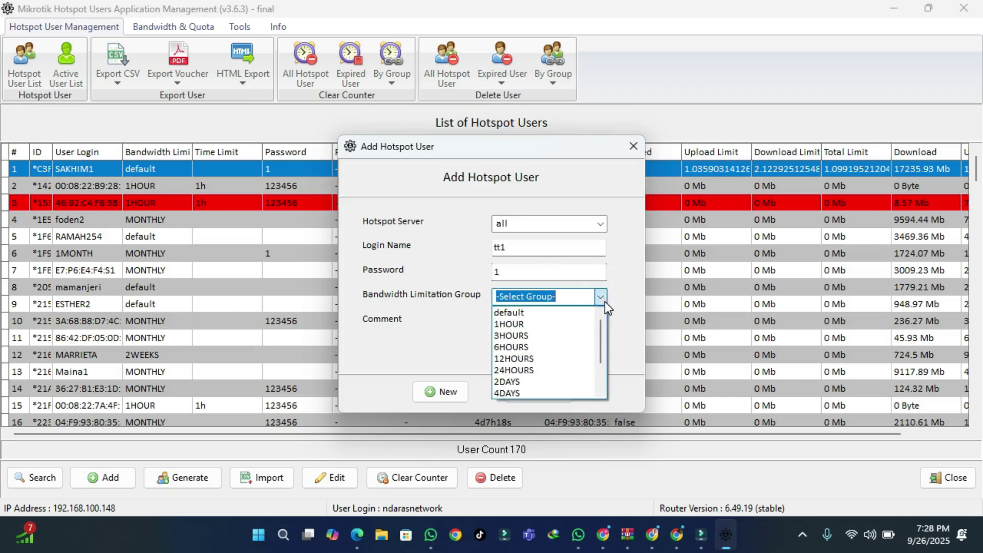
left_click(558, 322)
left_click(534, 327)
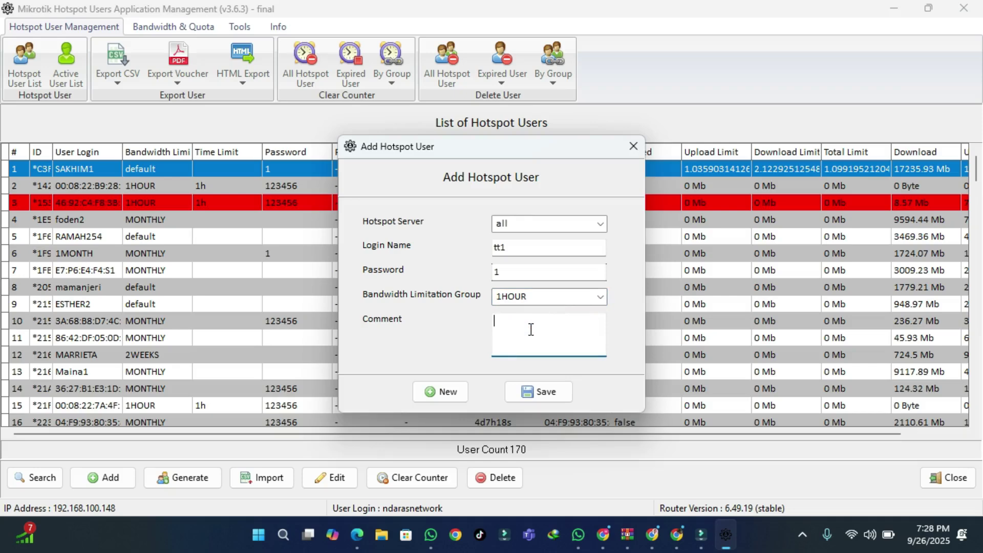
type("1 hour")
left_click(548, 391)
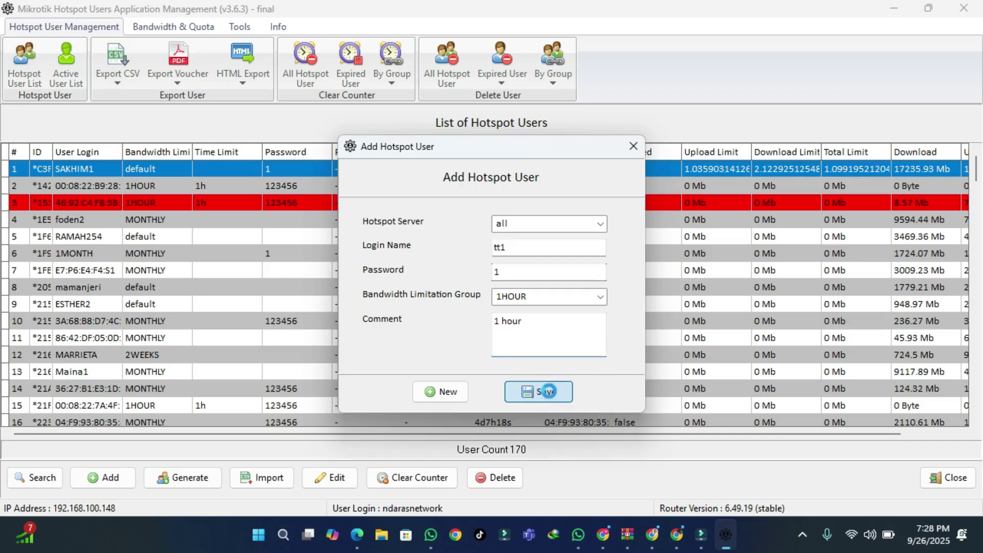
left_click(601, 268)
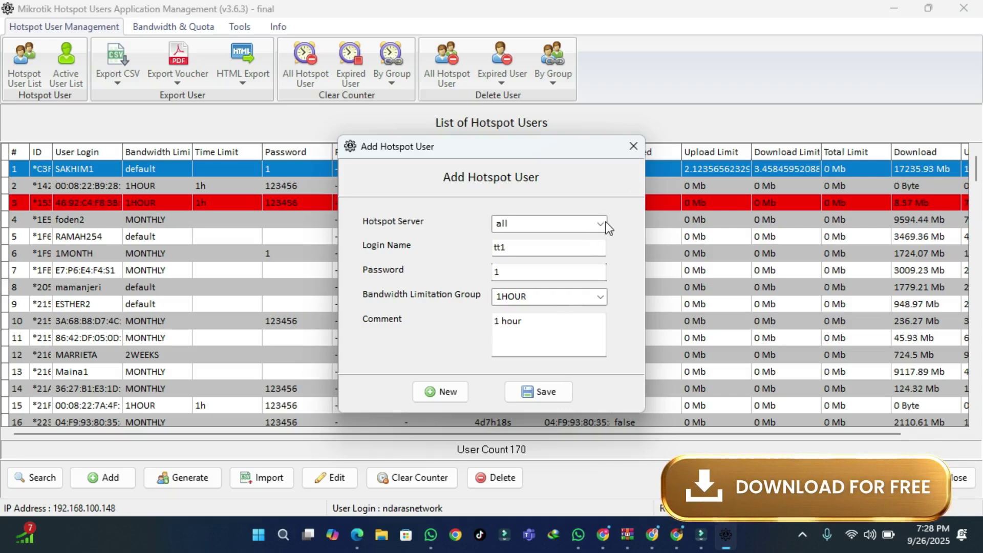
left_click(634, 147)
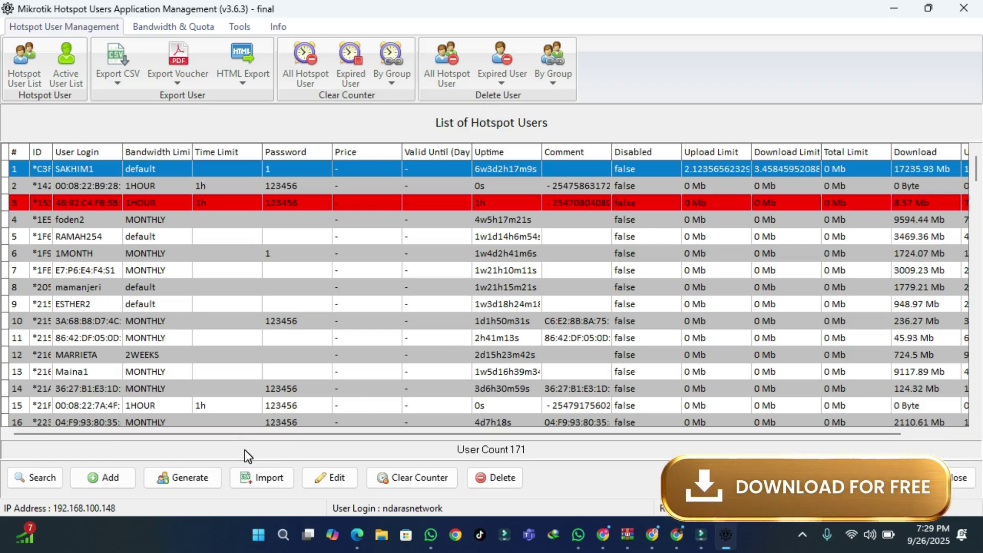
Open the user generator and set server all, number-only characters, a 3-character login name and a 0-character password
left_click(189, 479)
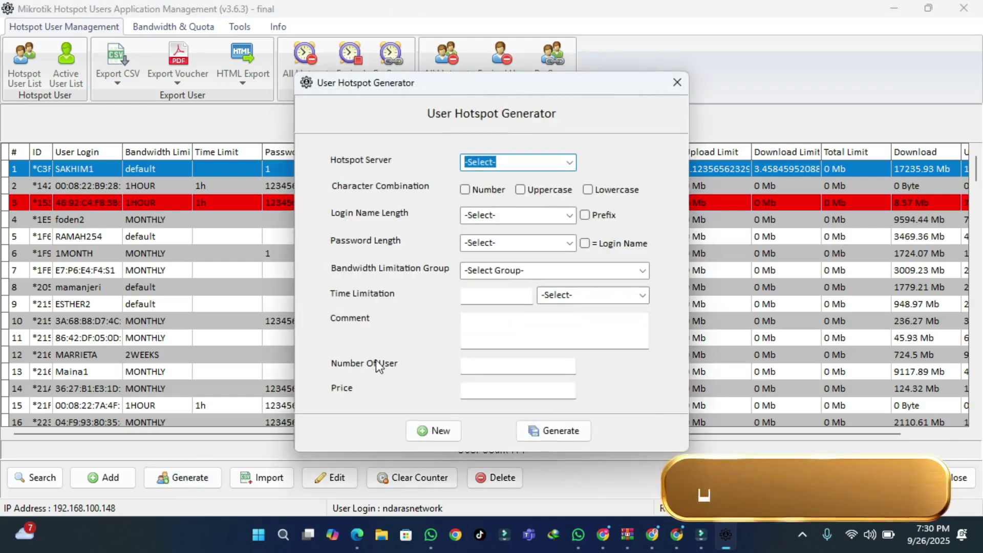
left_click(572, 165)
left_click(546, 177)
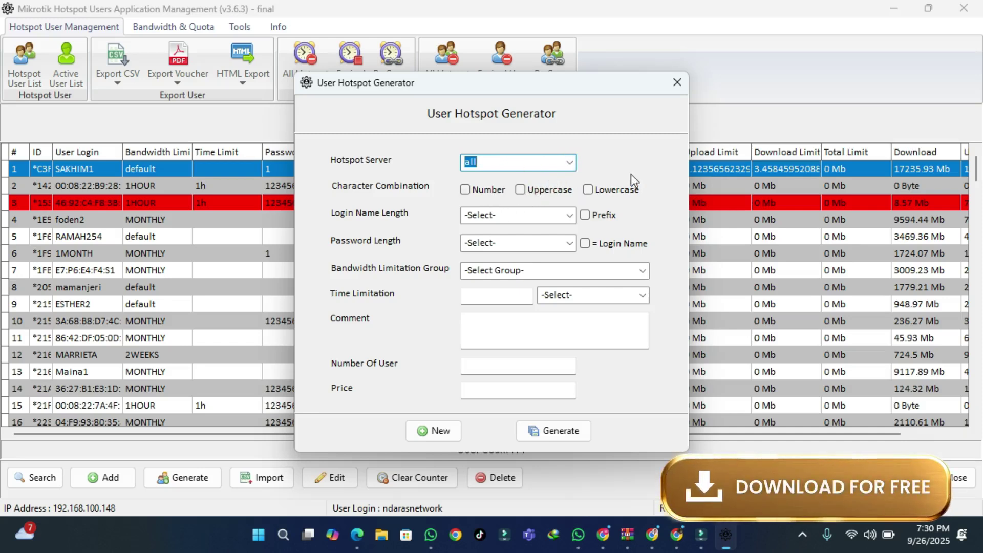
left_click(465, 190)
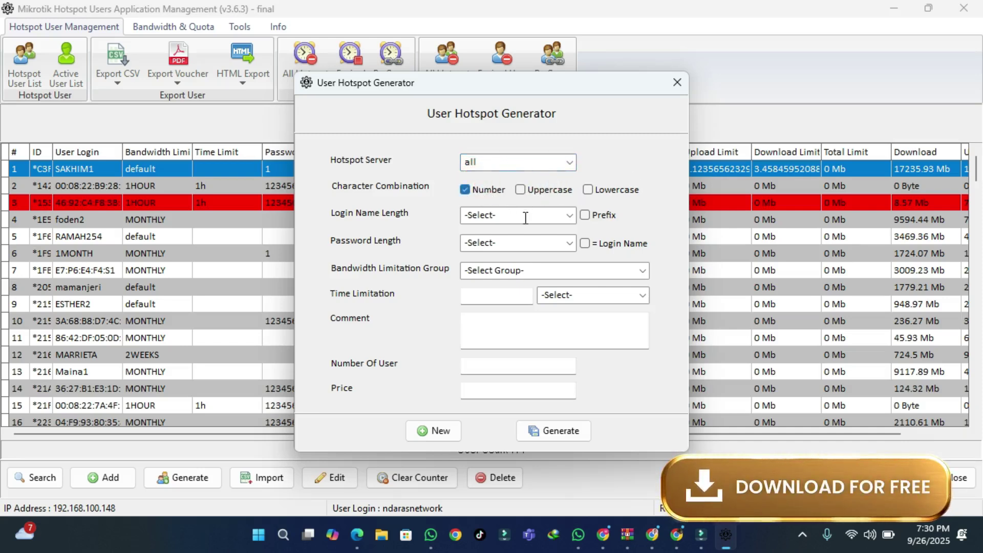
left_click(573, 214)
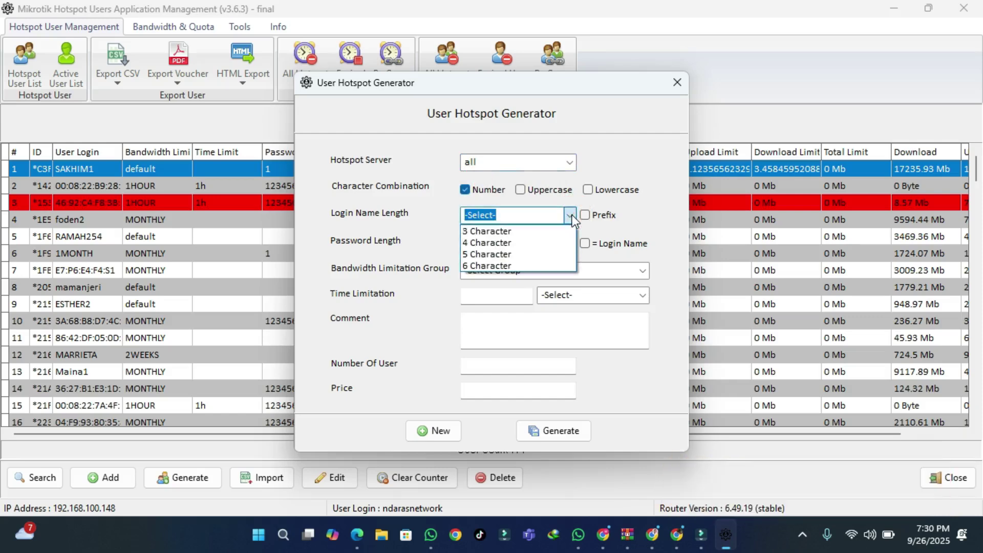
left_click(542, 231)
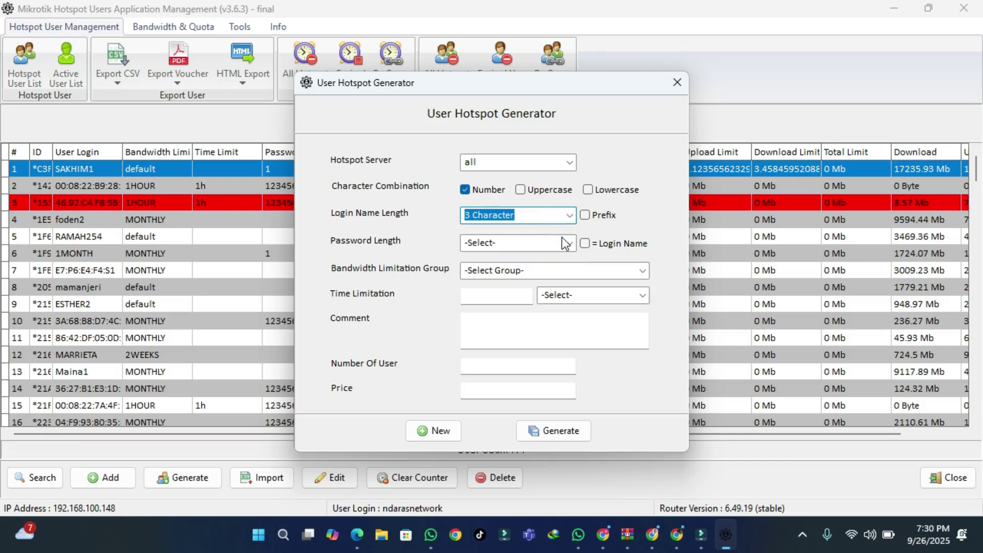
left_click(569, 240)
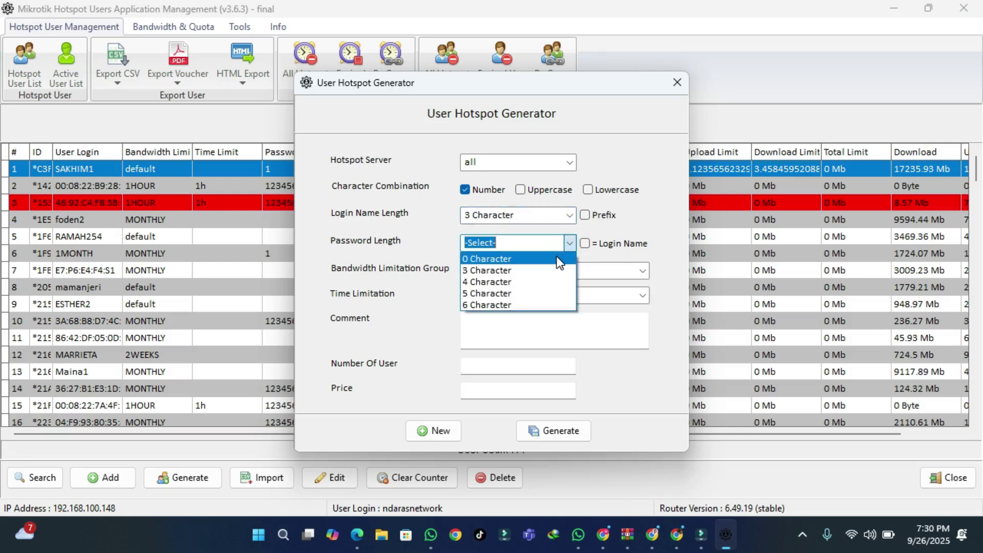
left_click(557, 258)
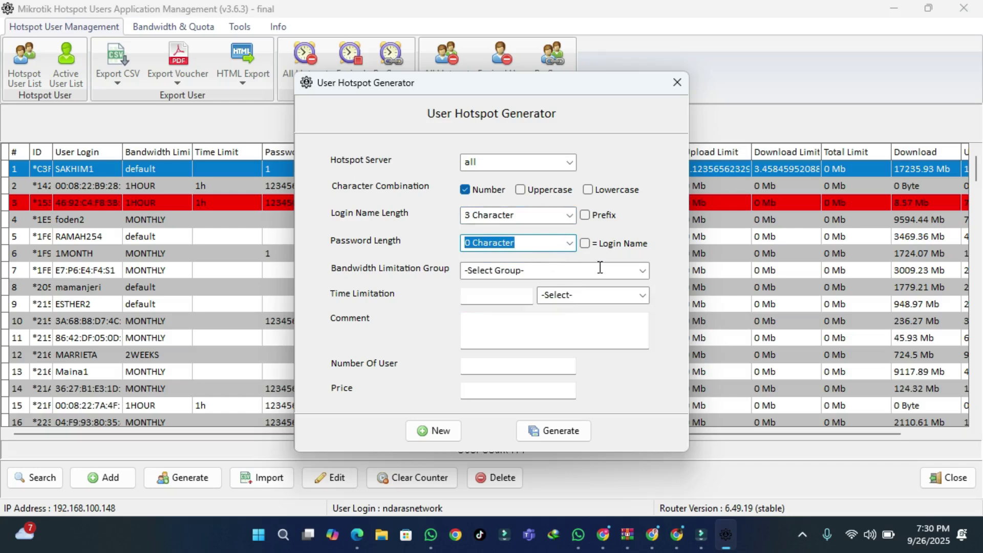
Set the generator's bandwidth group to MONTHLY, the time limitation to 30 Day and the comment to "30 days"
left_click(643, 271)
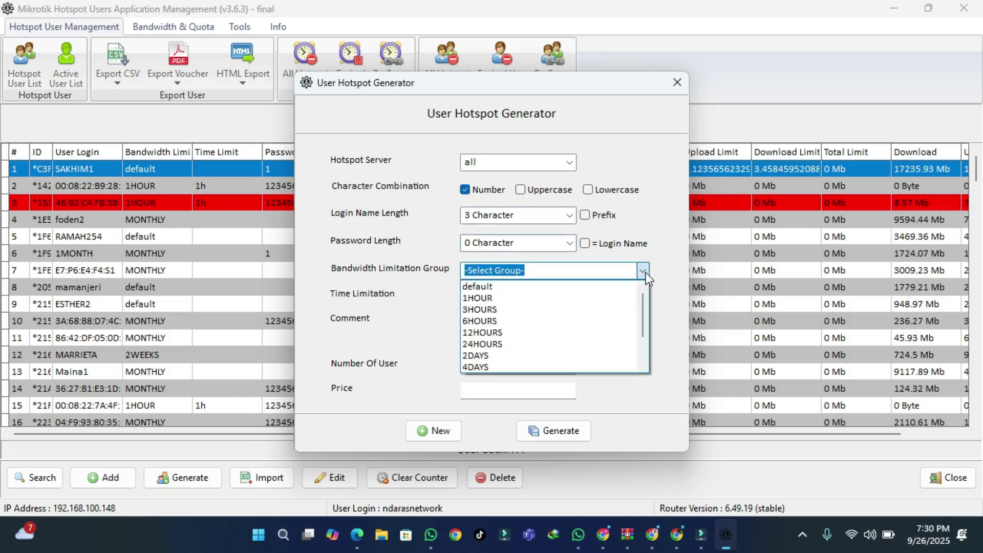
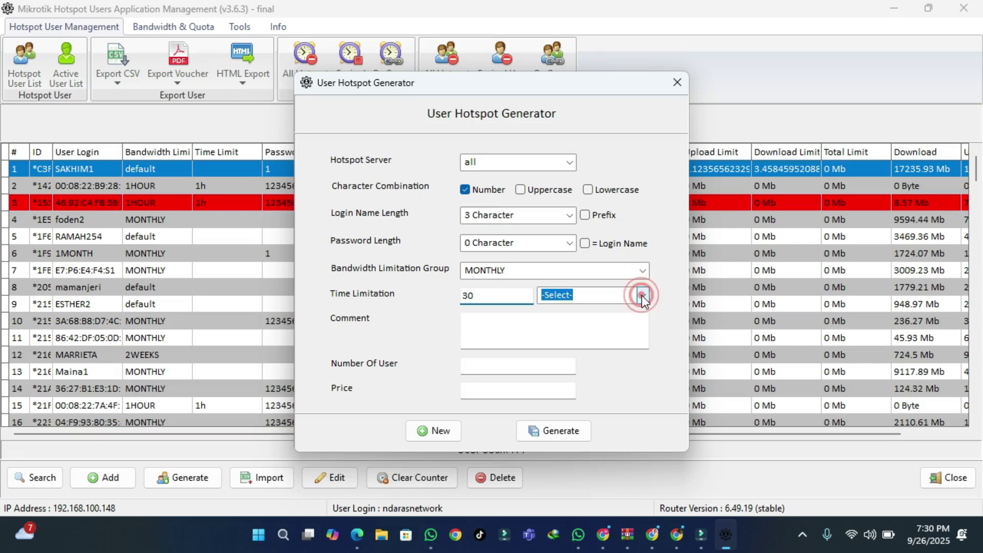
left_click(642, 295)
left_click(611, 332)
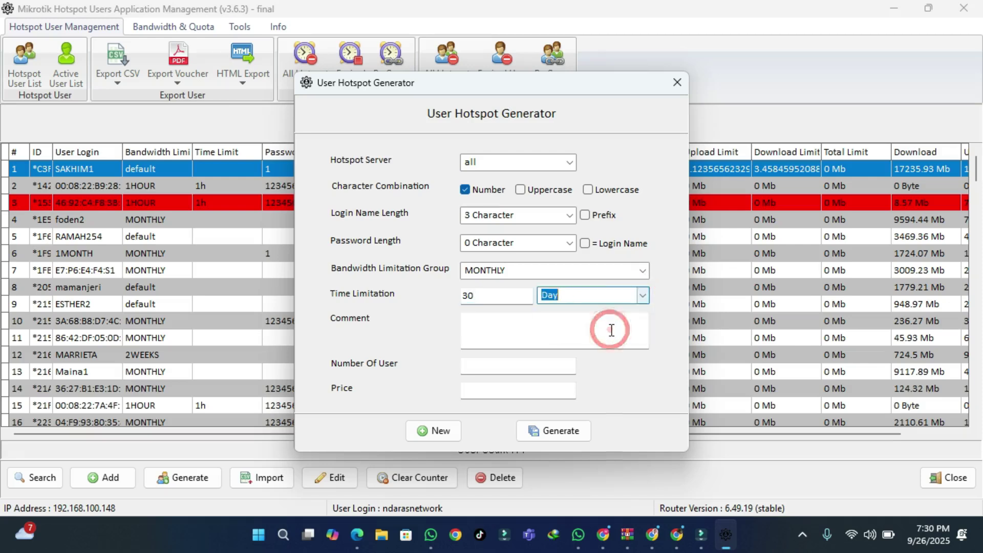
left_click(569, 338)
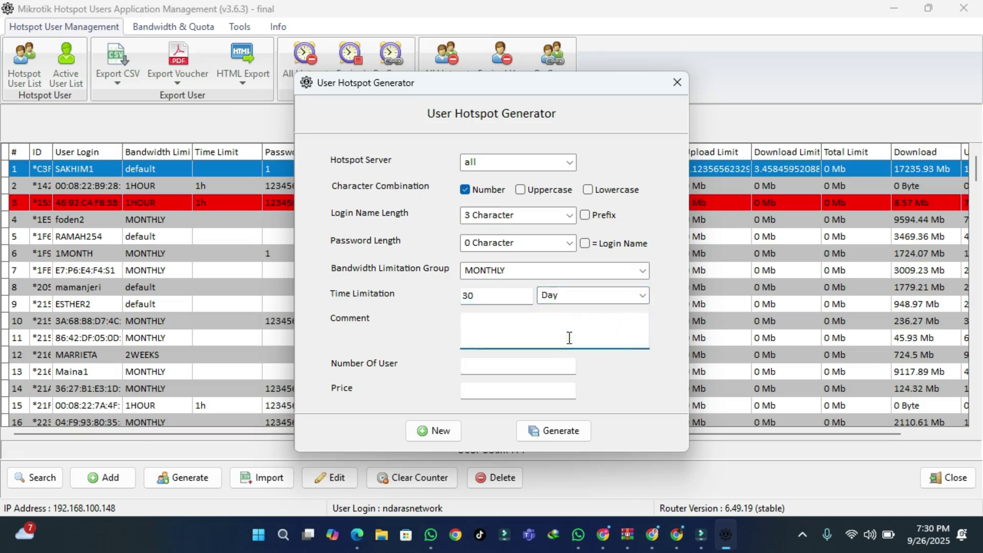
type("30 days")
Set the number of users to generate to 100 and the price to 500
left_click(515, 367)
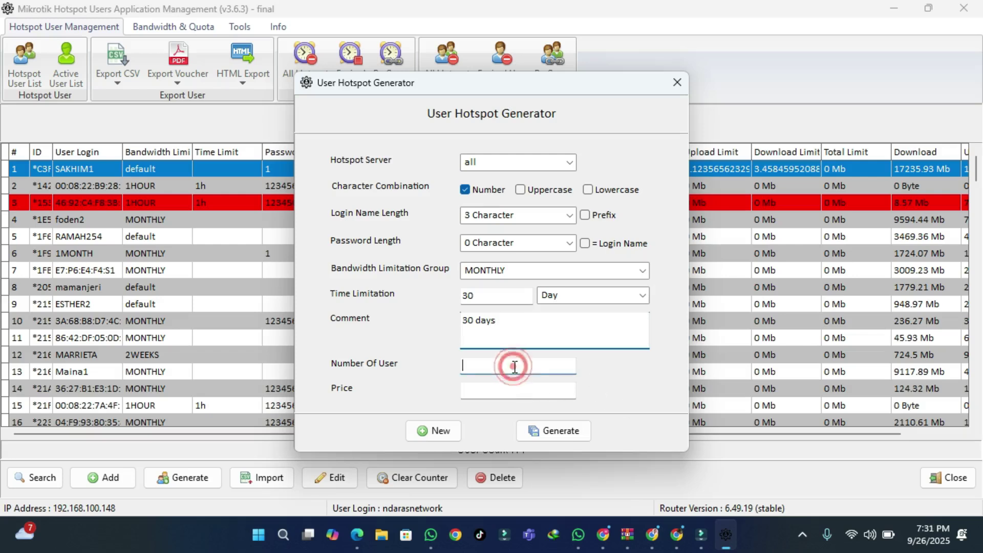
type("100")
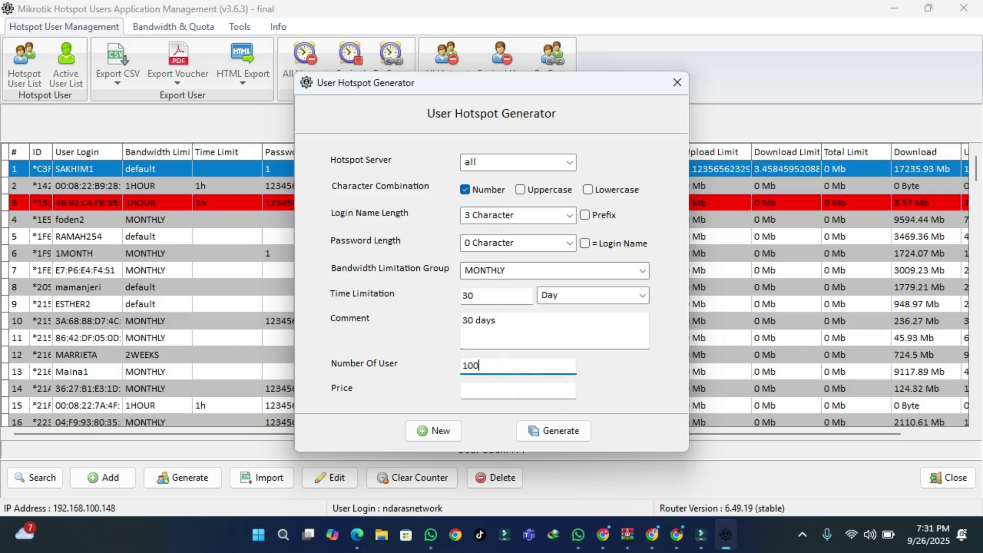
left_click(538, 390)
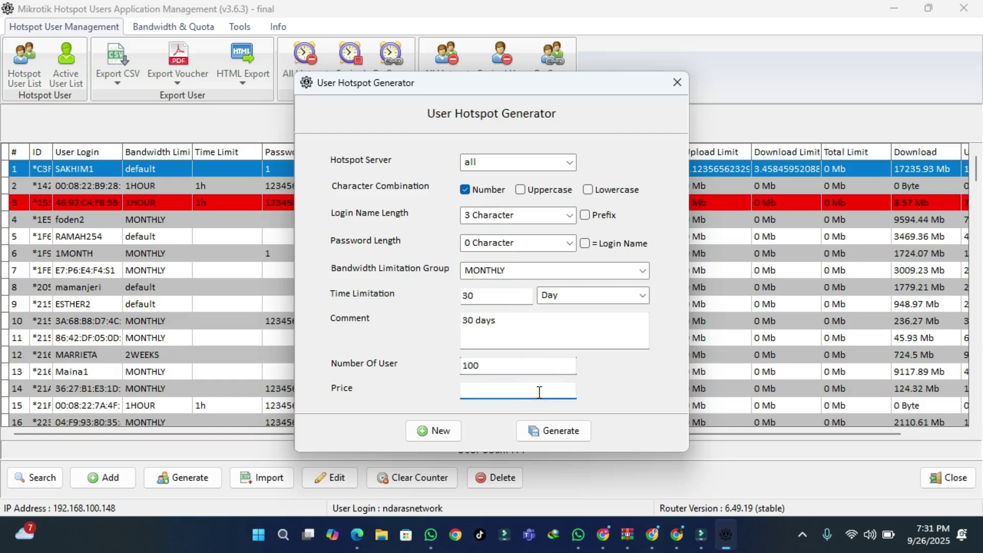
type("500")
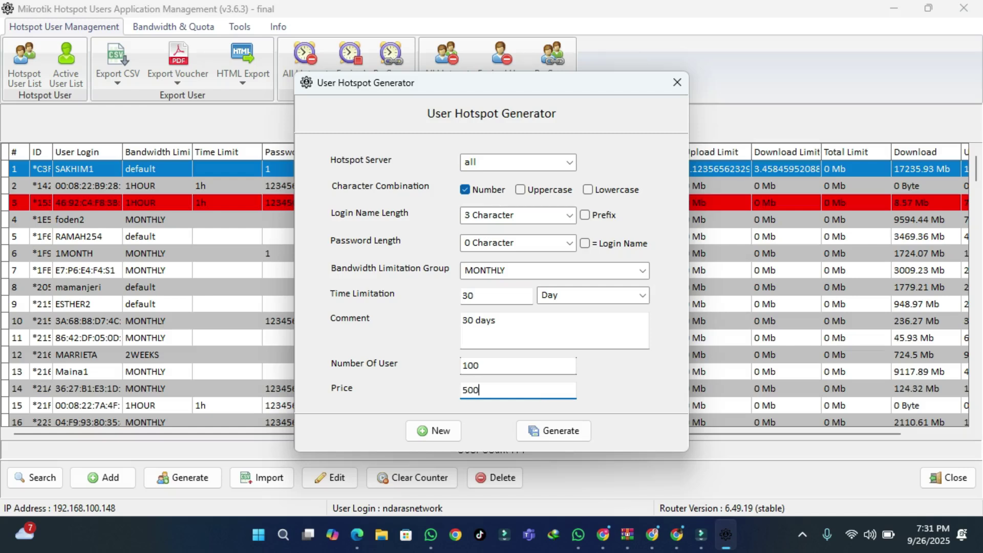
Try to generate the 100 MONTHLY users with the comment "30 days"
left_click(562, 438)
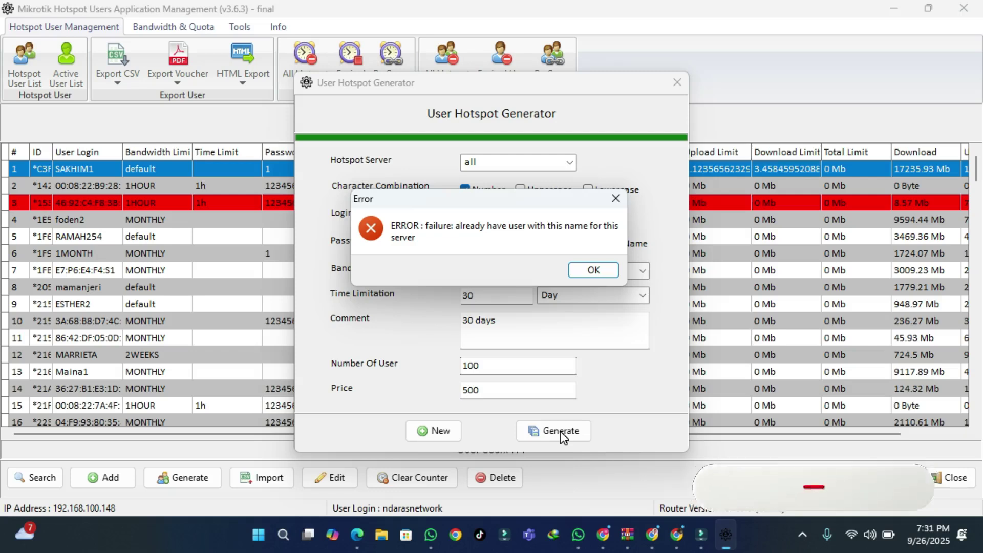
left_click(598, 270)
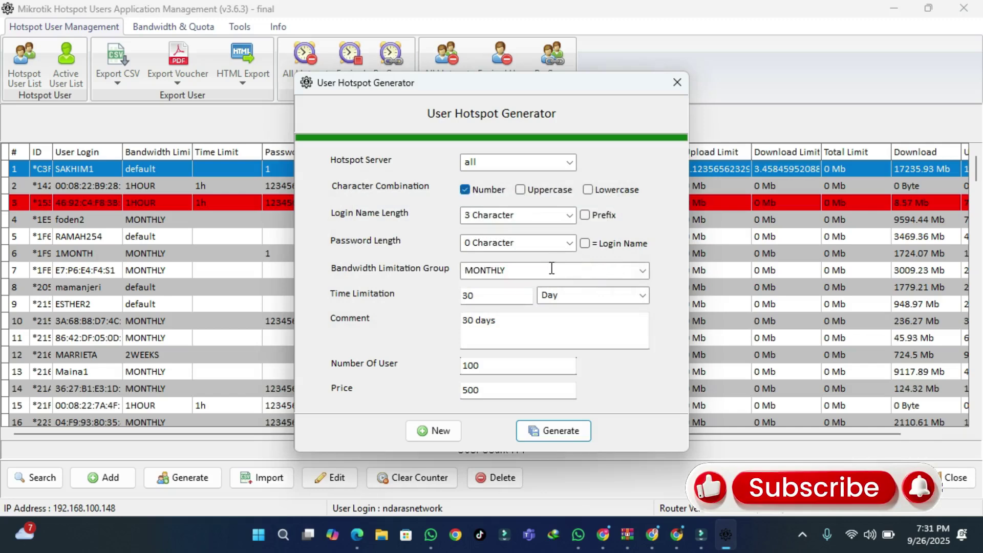
Replace the generator's comment with "1 month" and try to generate the 100 users again
left_click(504, 321)
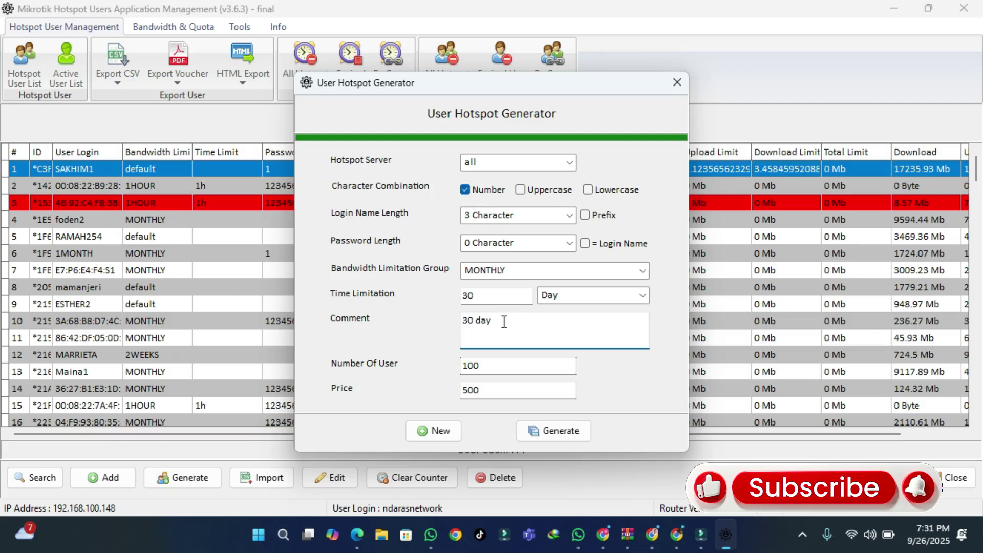
key("BackSpace")
key("BackSpace")
key("BackSpace")
key("BackSpace")
key("BackSpace")
key("BackSpace")
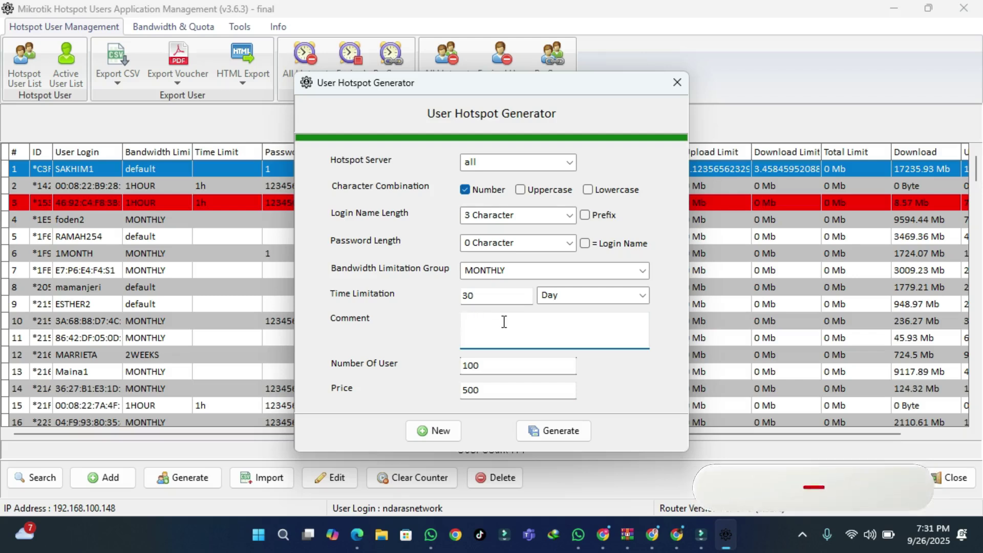
type("1 month")
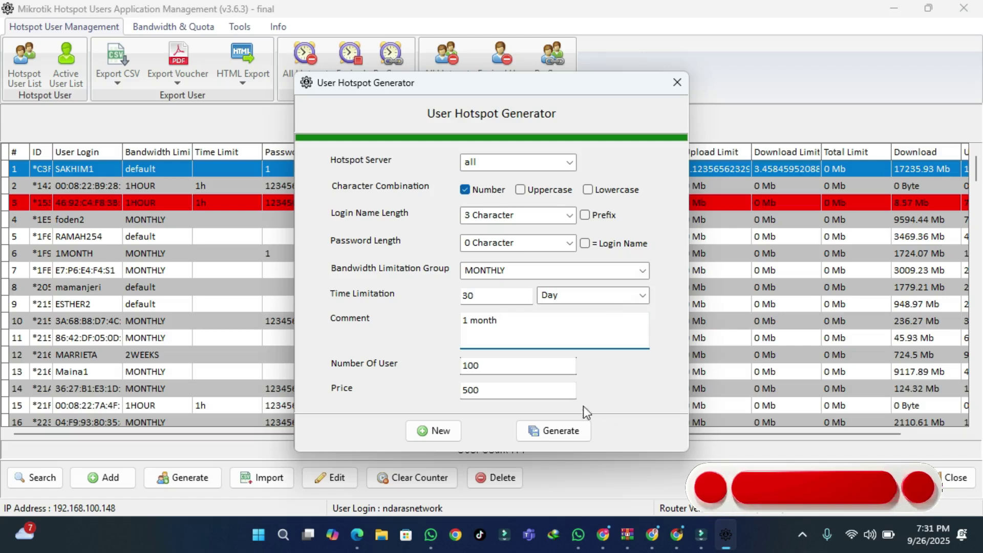
left_click(532, 440)
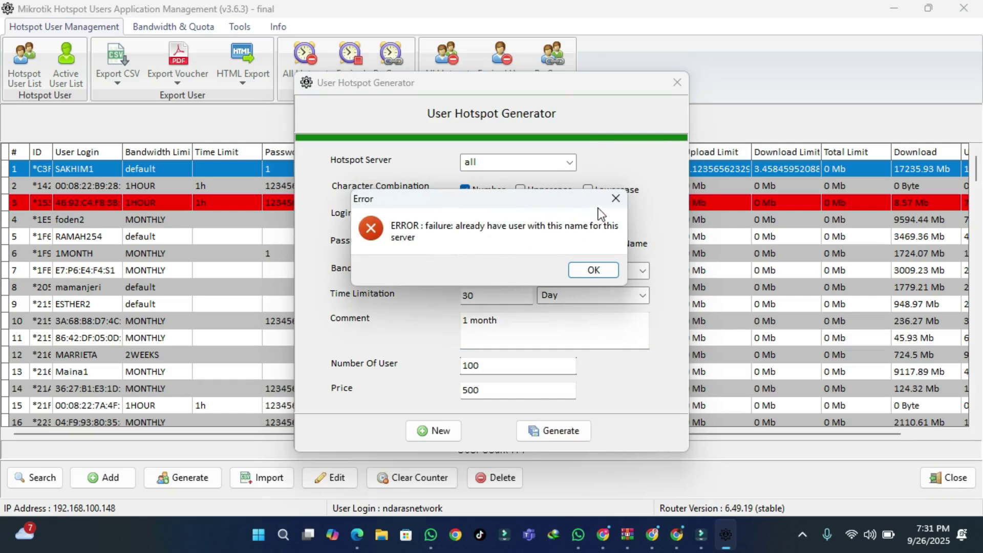
left_click(614, 199)
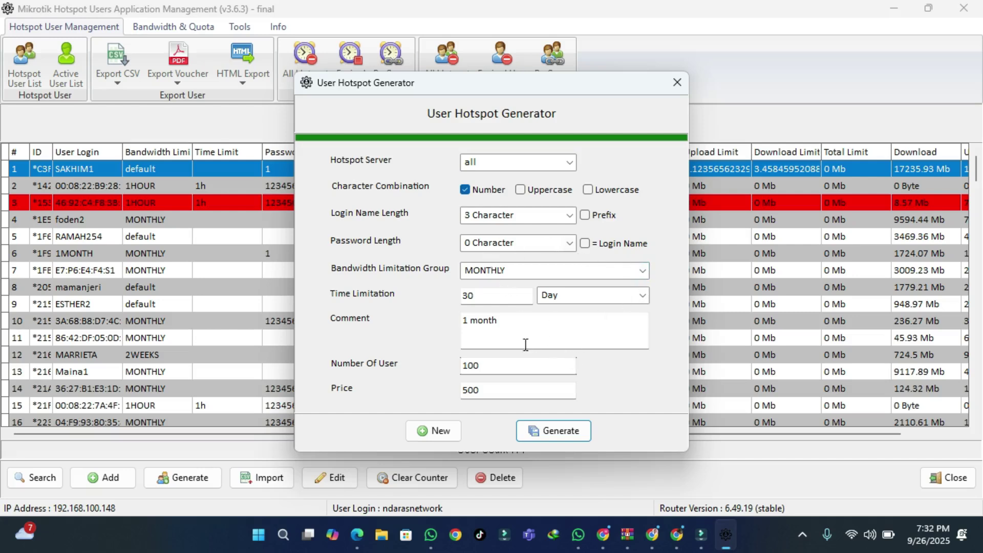
Change the generator's comment to "monthly"
left_click(501, 327)
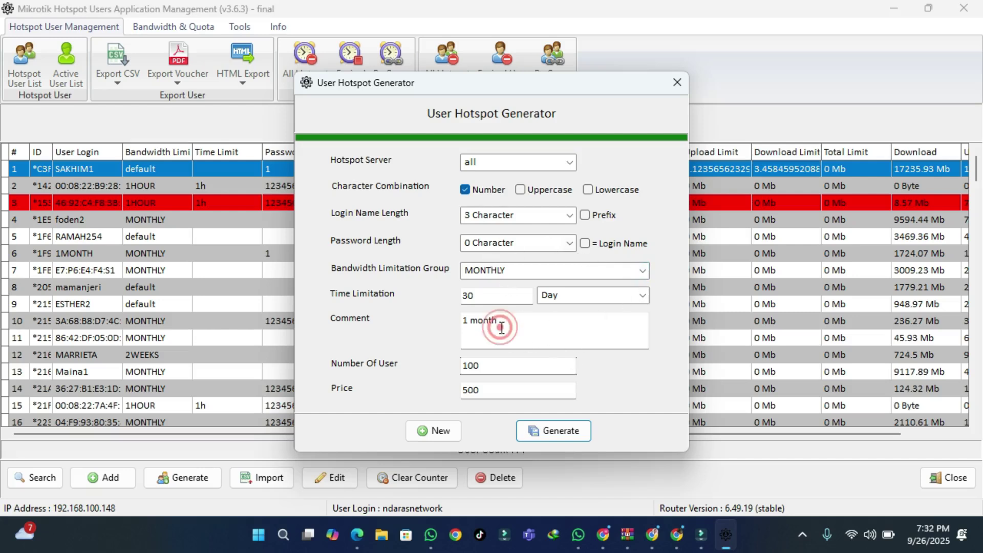
left_click(474, 321)
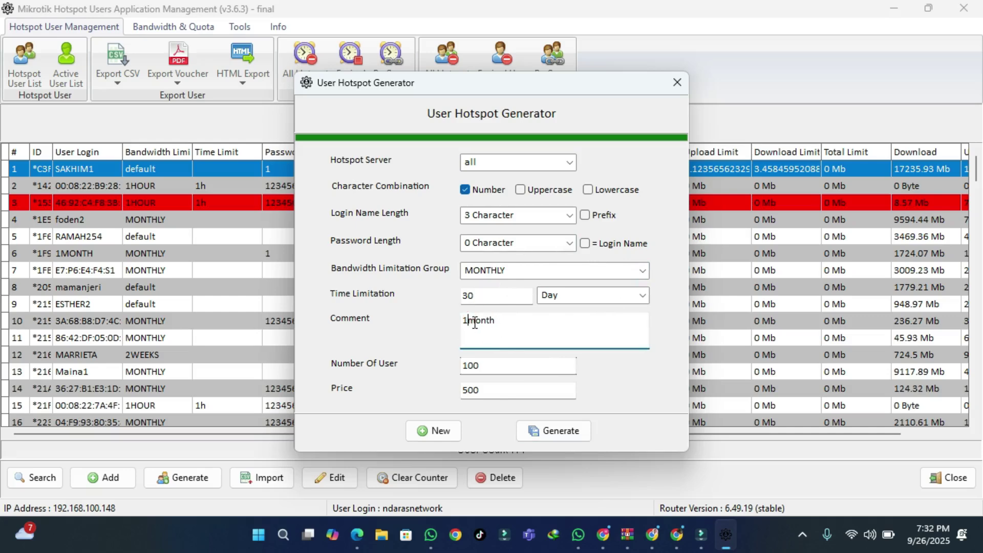
key("BackSpace")
key("BackSpace")
left_click(490, 319)
Generate the 100 hotspot users and close the user generator
left_click(554, 432)
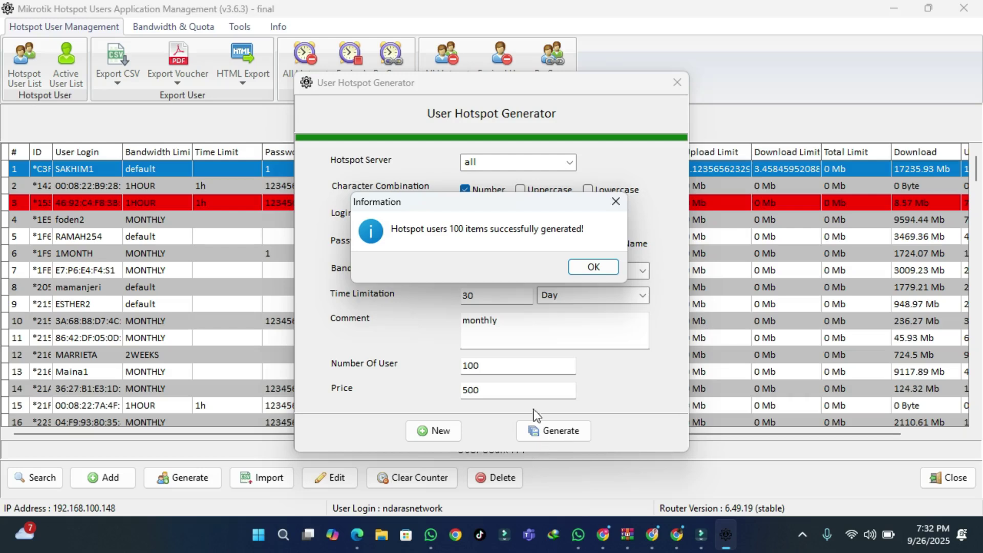
left_click(593, 267)
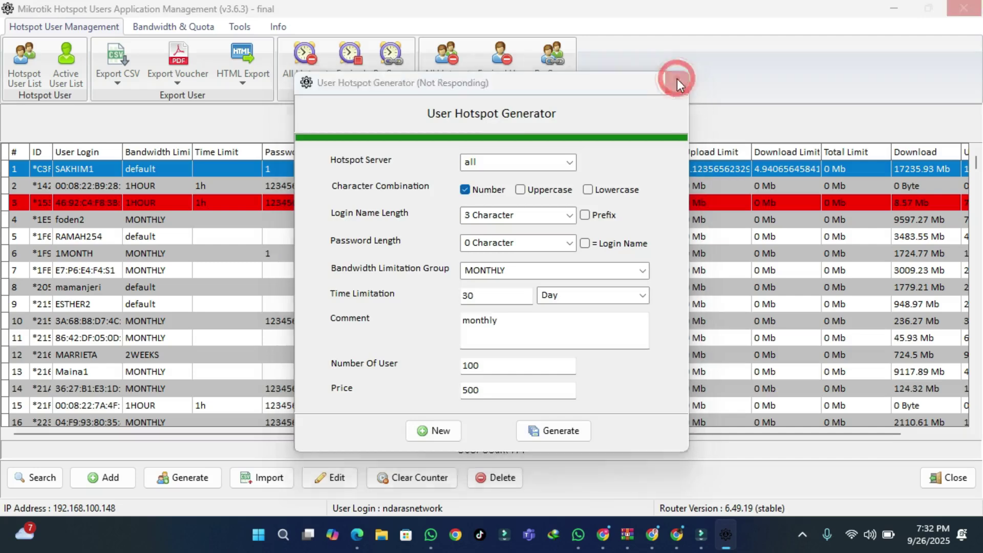
left_click(678, 83)
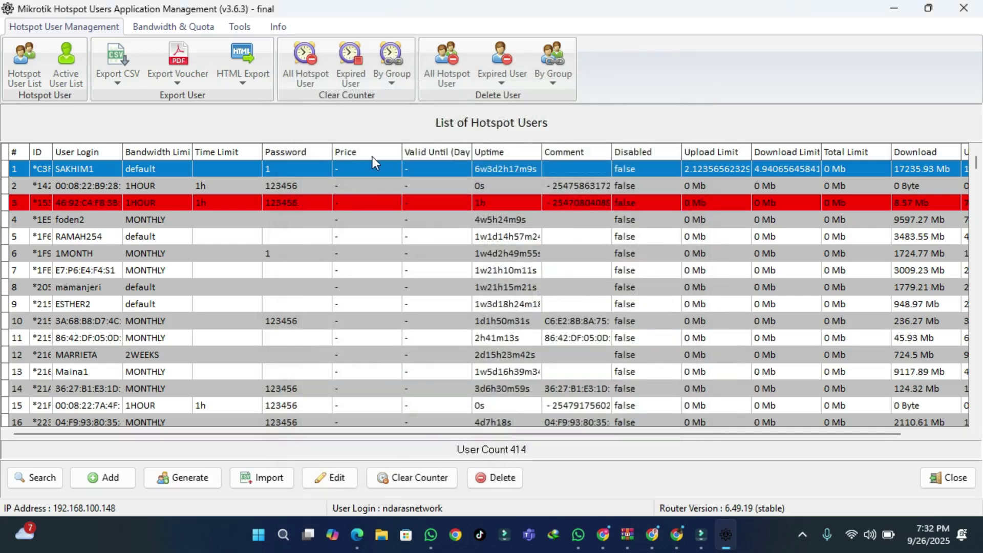
Start a voucher export grouped by comment and choose the comment "monthly"
left_click(179, 72)
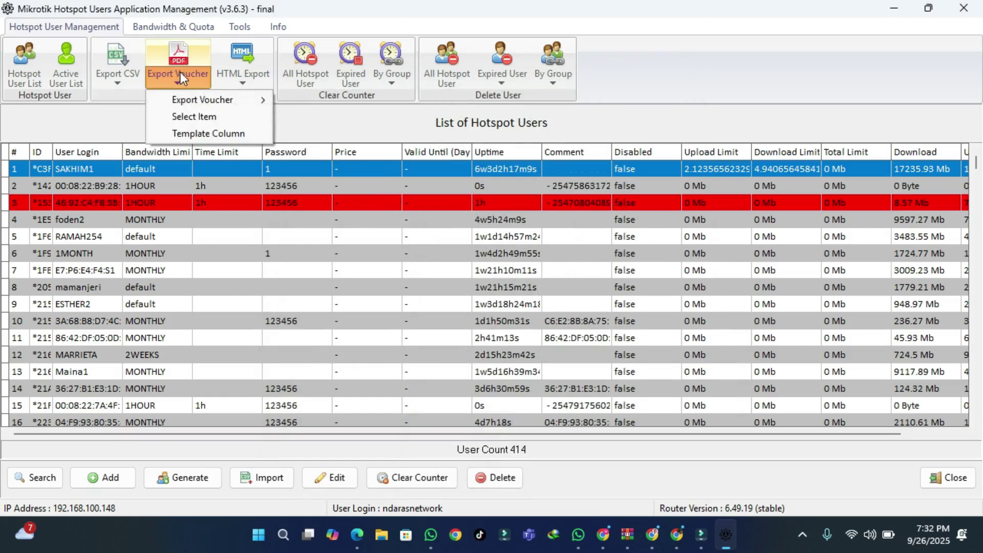
mouse_move(204, 104)
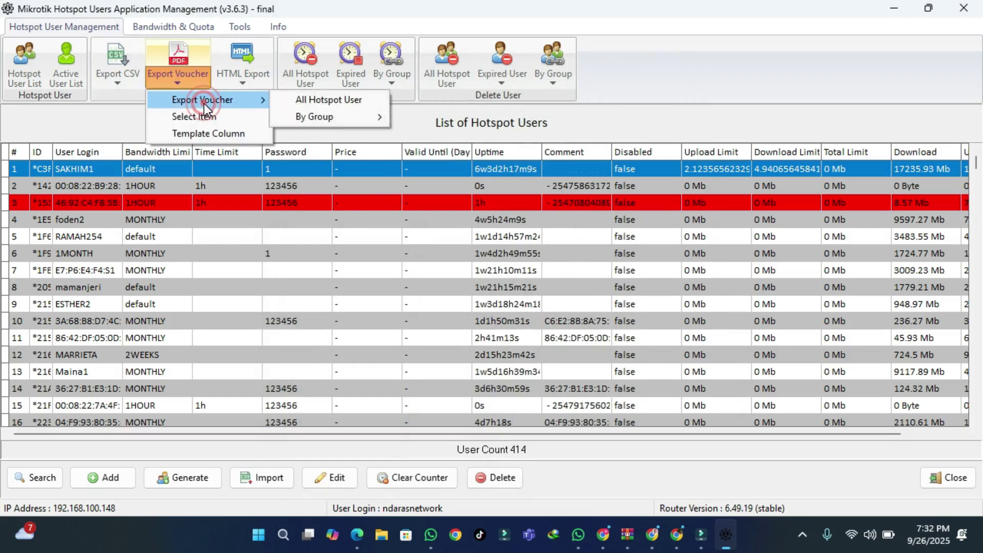
left_click(336, 111)
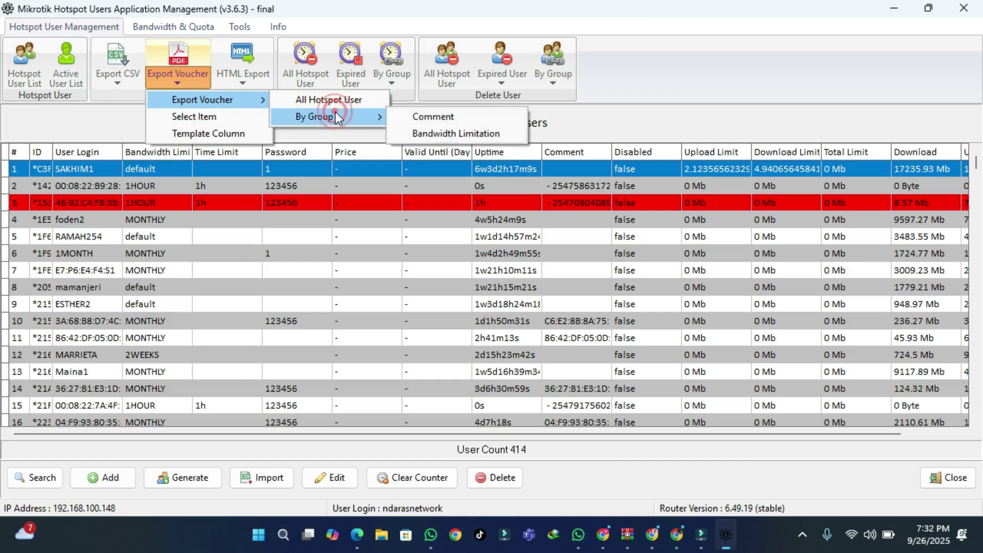
left_click(435, 117)
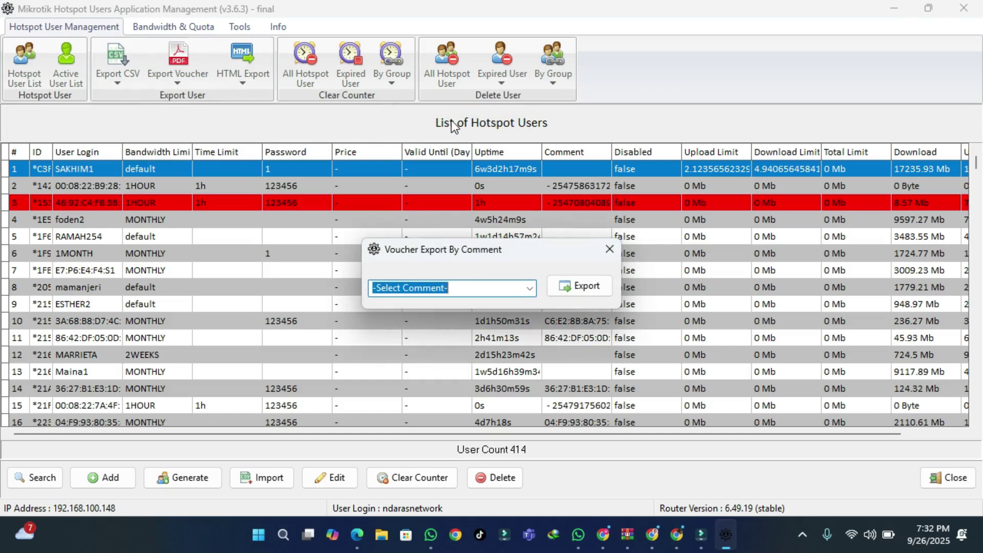
left_click(529, 288)
scroll(480, 355, "down", 1)
scroll(480, 355, "down", 10)
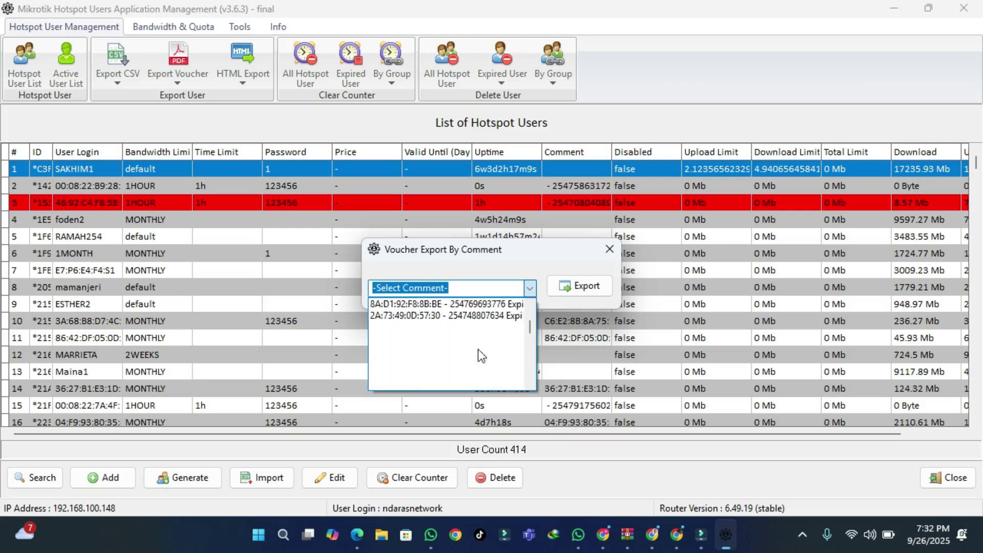
scroll(480, 354, "down", 10)
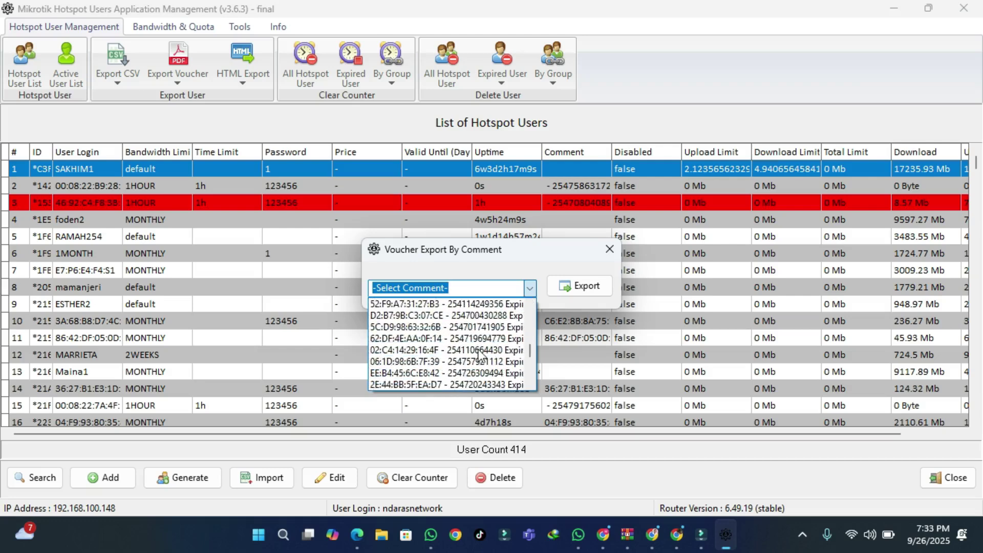
scroll(480, 355, "down", 10)
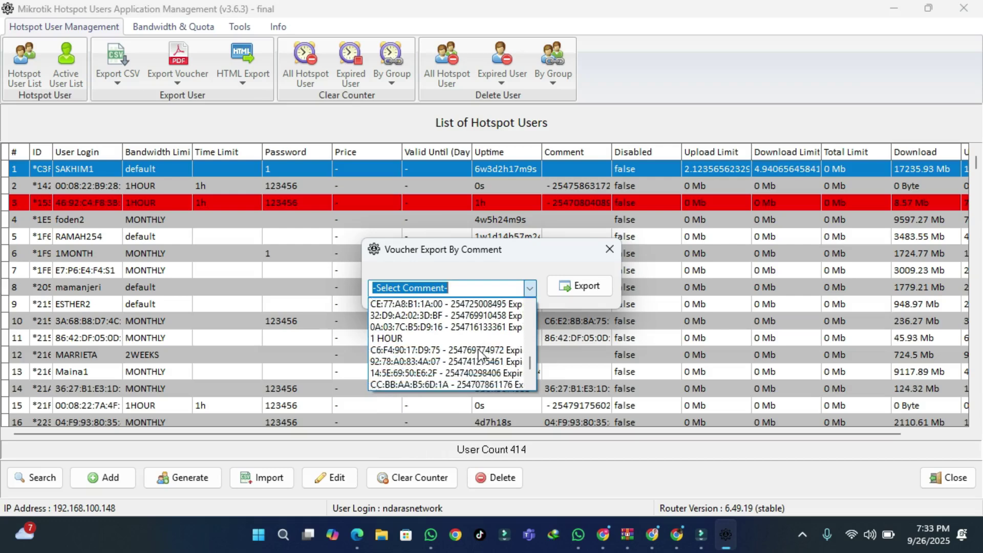
scroll(480, 354, "down", 1)
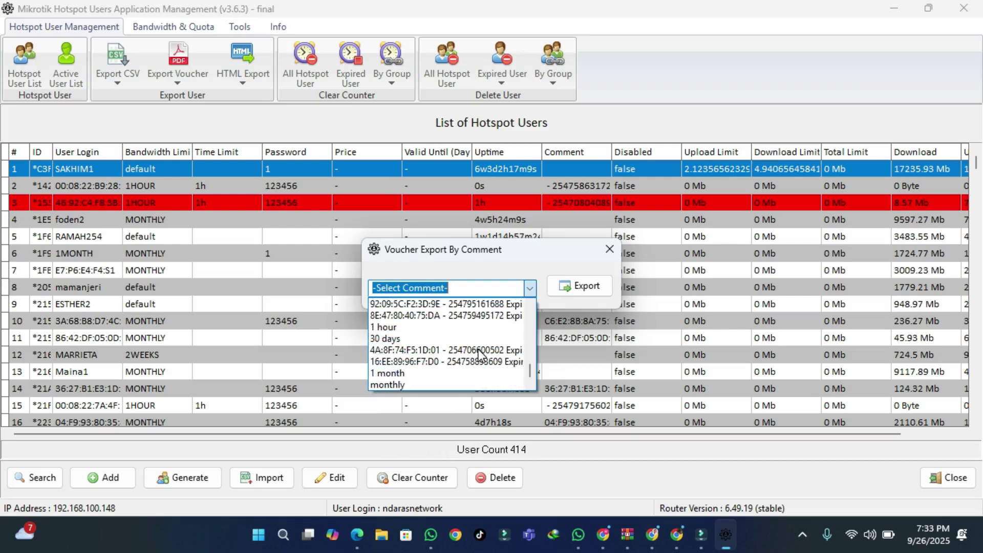
left_click(454, 385)
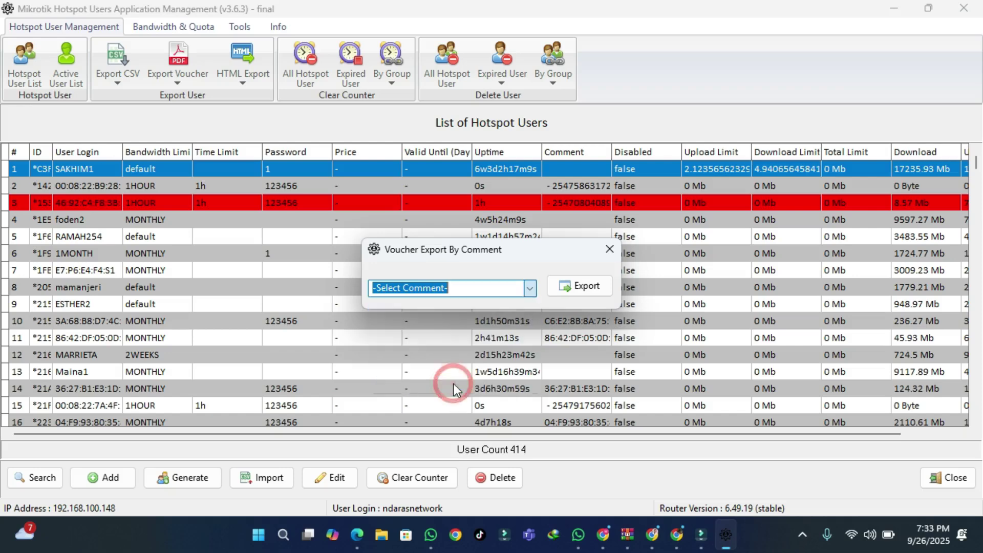
Export the vouchers of the chosen comment group as a PDF file
left_click(589, 283)
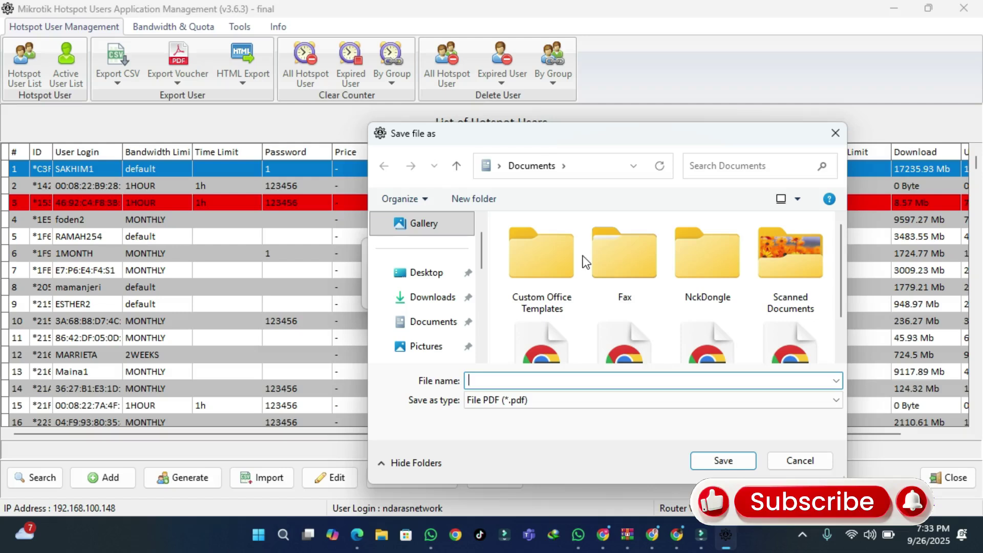
scroll(651, 281, "down", 1)
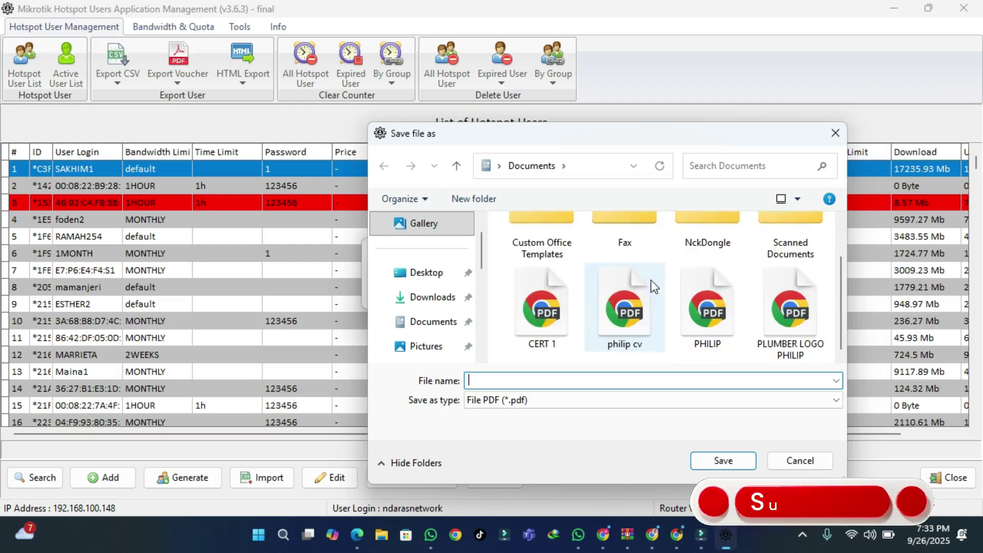